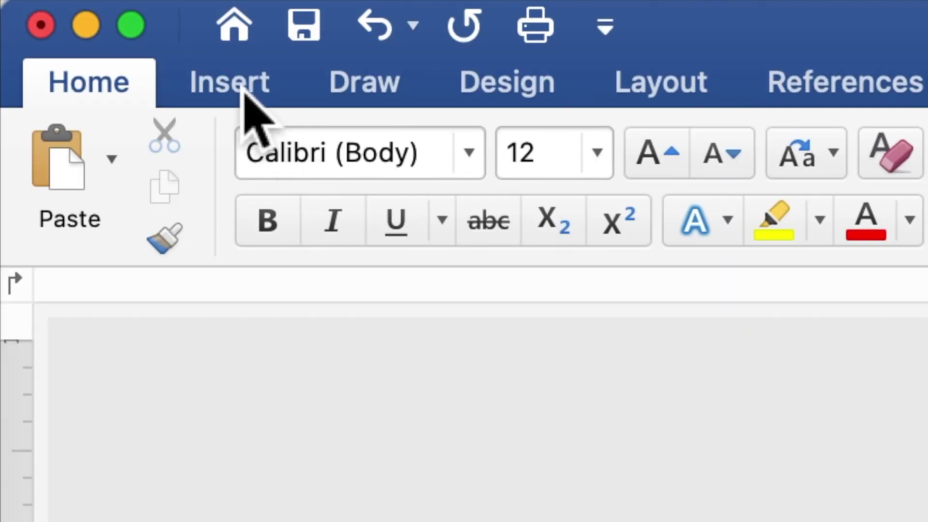
Insert the picture 'PEACH RED WHITE FLOWERS IN MIDNIGHT BLUE BACKGROUND.jpg' onto the blank page.
click(244, 94)
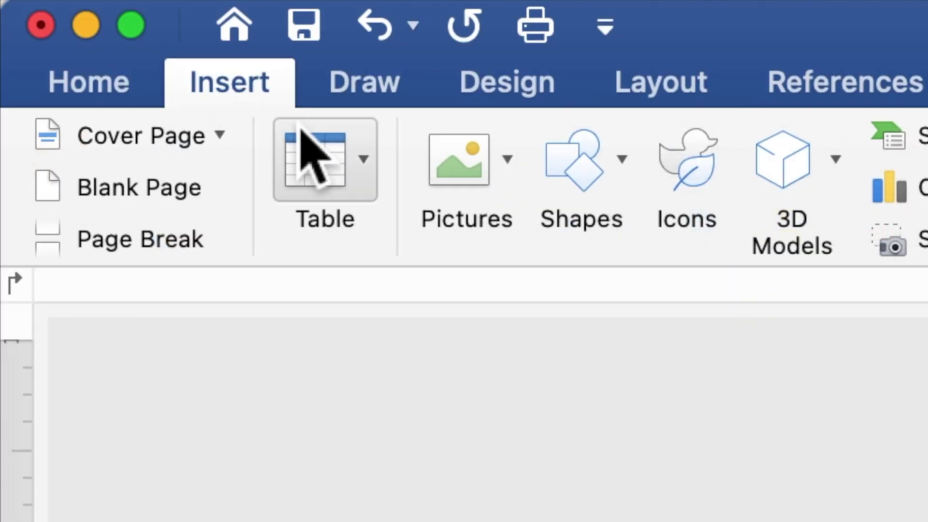
click(485, 178)
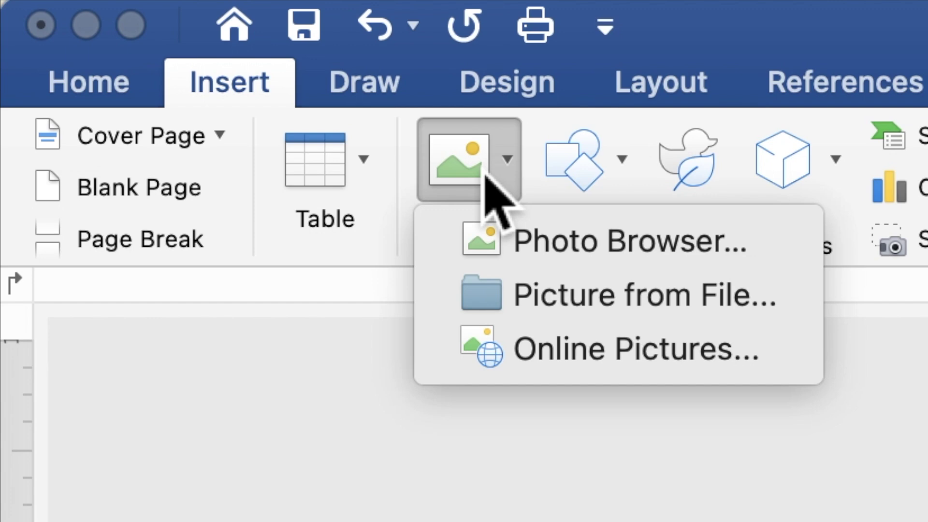
click(500, 289)
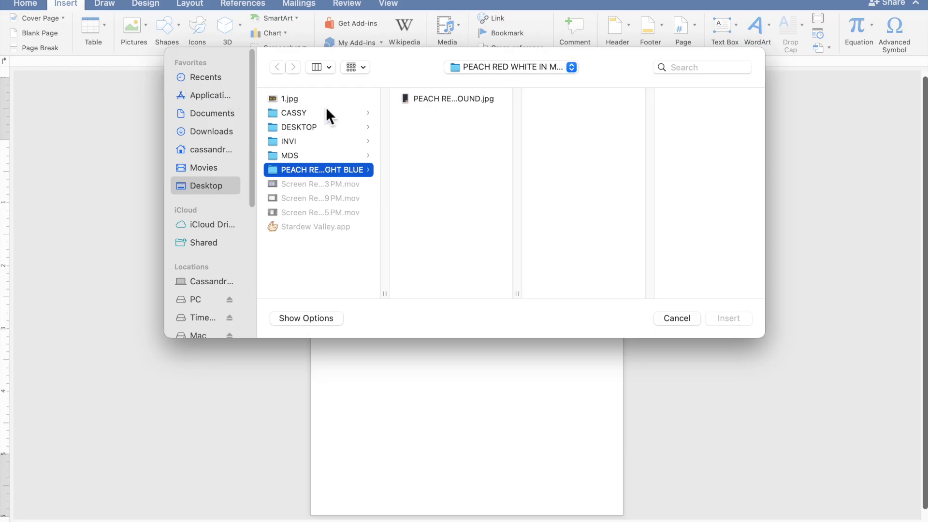
click(451, 102)
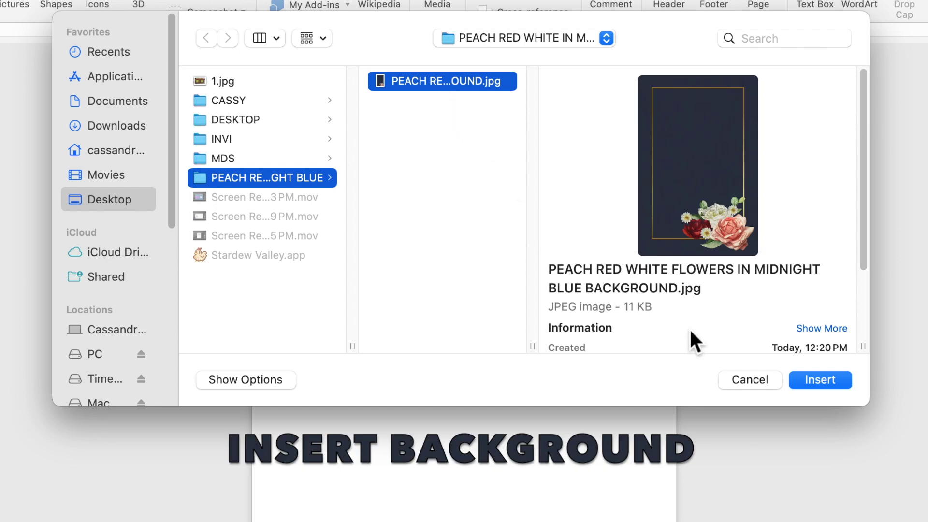
click(837, 389)
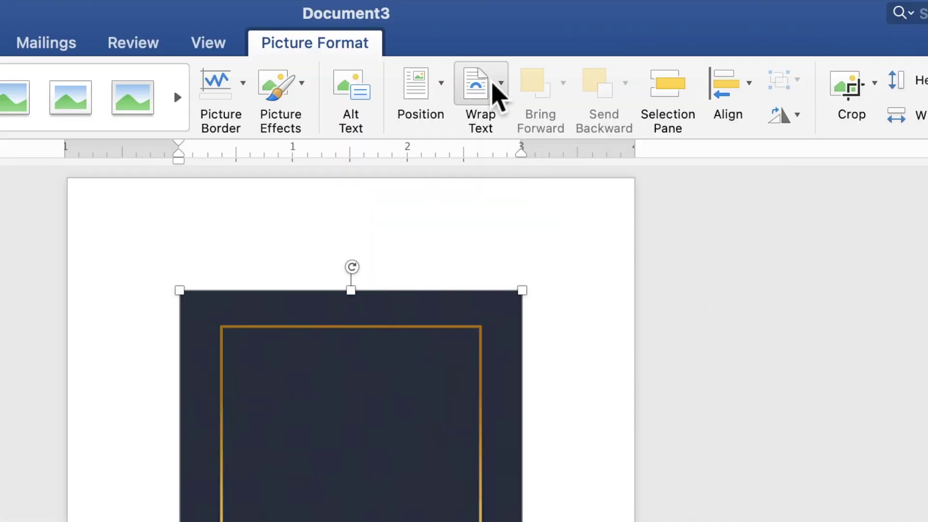
Wrap the floral picture behind text and drag it from the top-left corner to fill 5 x 7.04 inches.
click(498, 94)
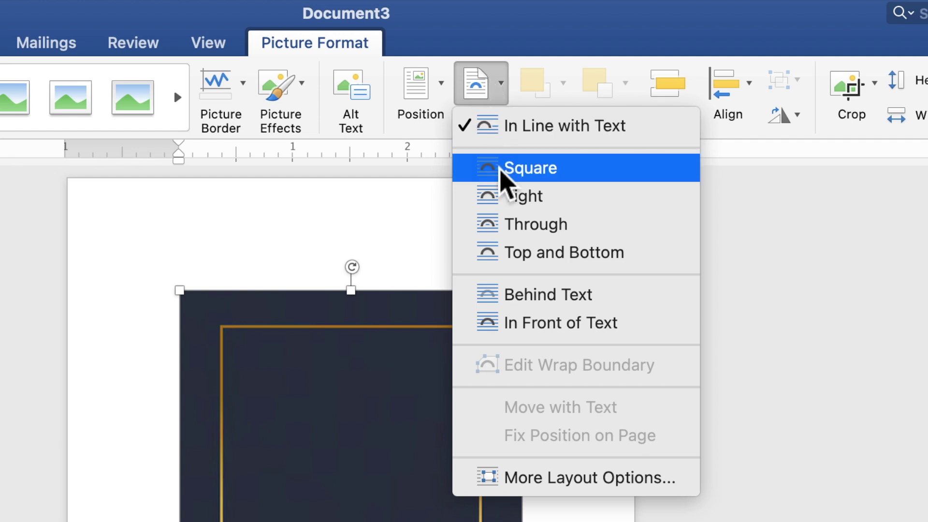
click(531, 294)
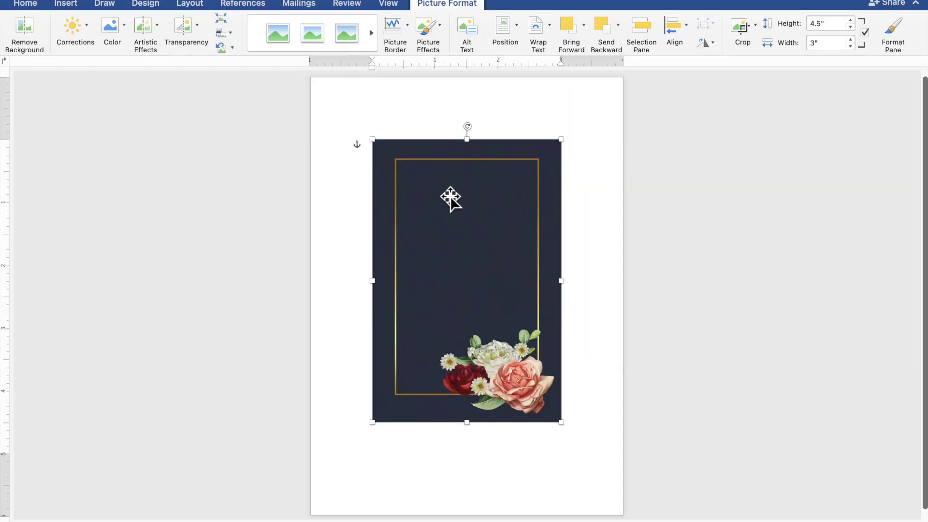
drag(451, 197, 391, 133)
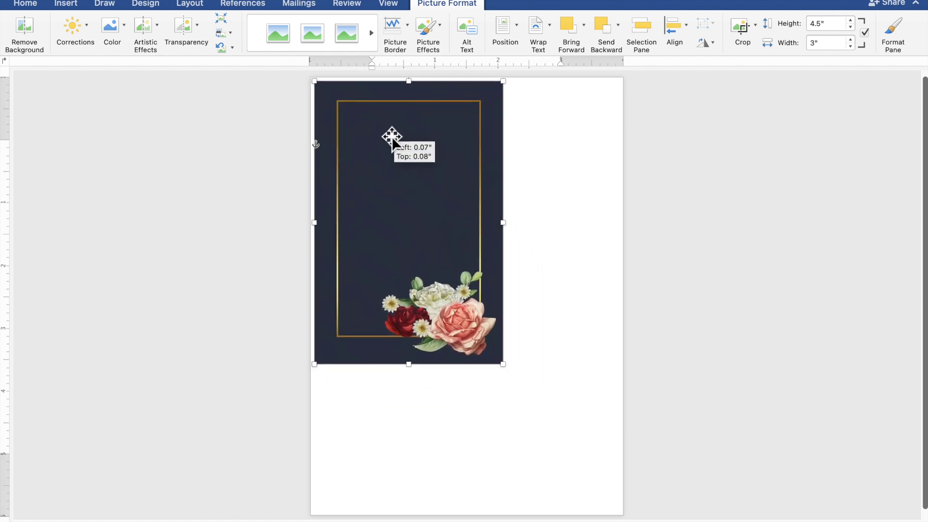
drag(391, 133, 388, 133)
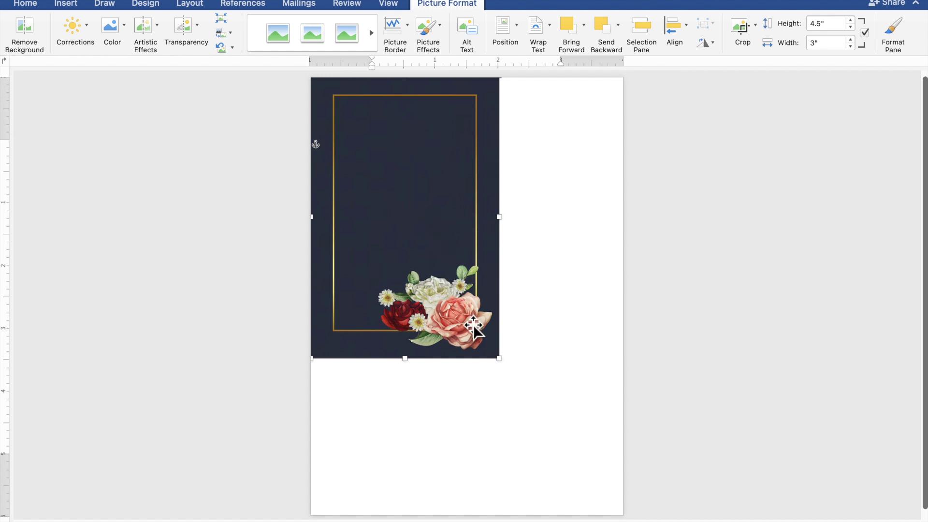
drag(501, 361, 610, 506)
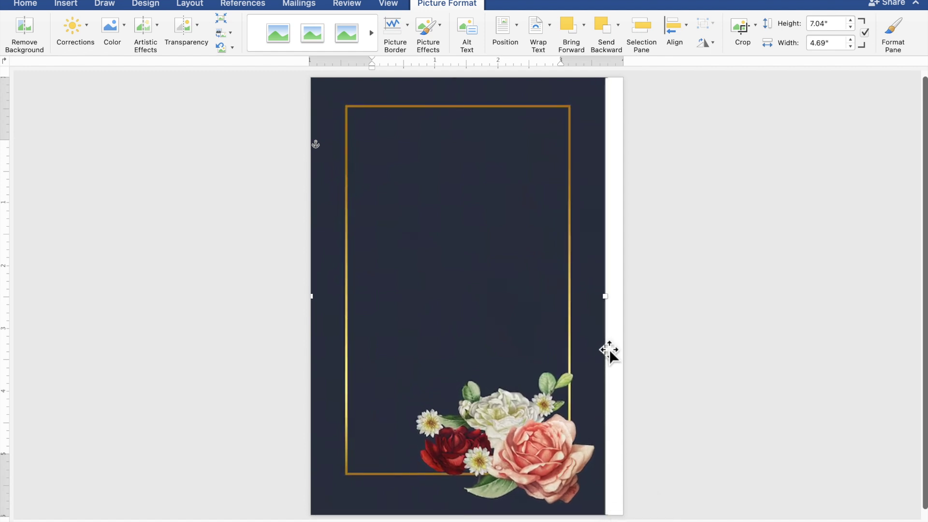
drag(608, 301, 628, 303)
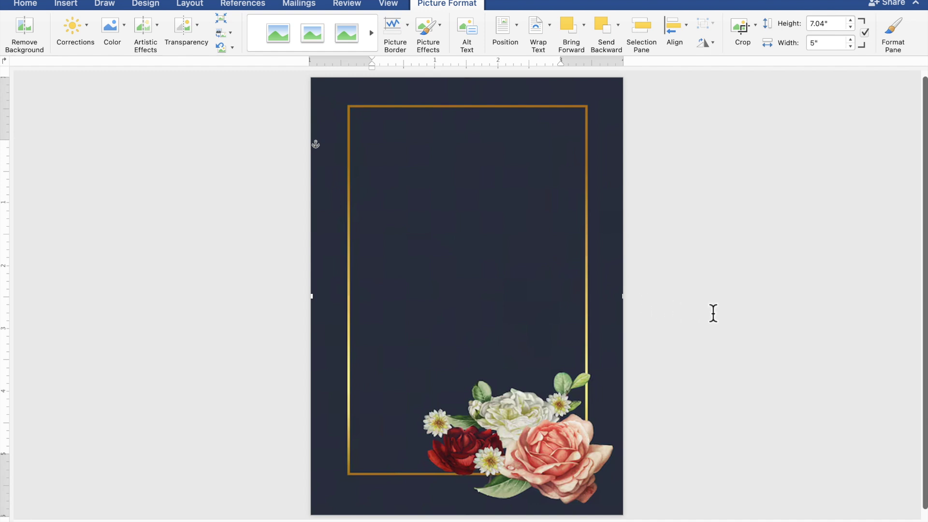
click(747, 315)
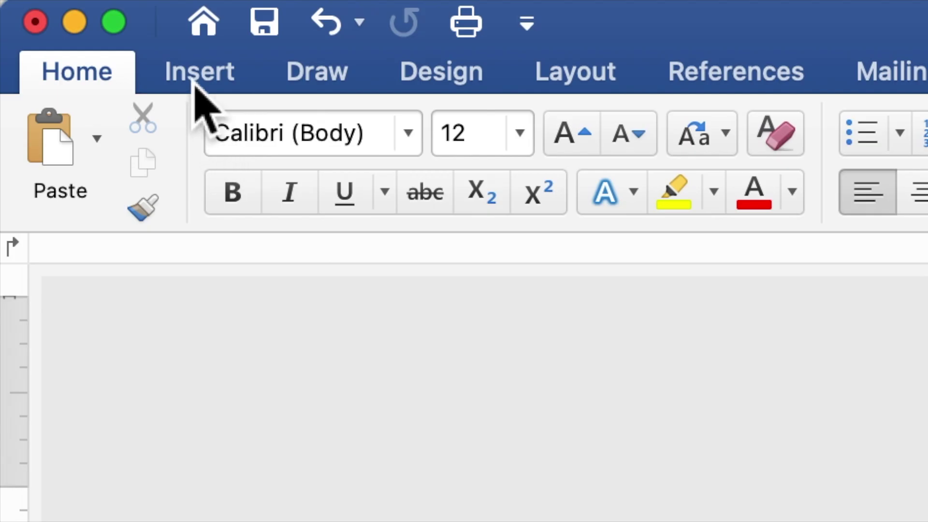
Draw a 4.75 by 3.99 inch text box across the upper part of the page.
click(196, 78)
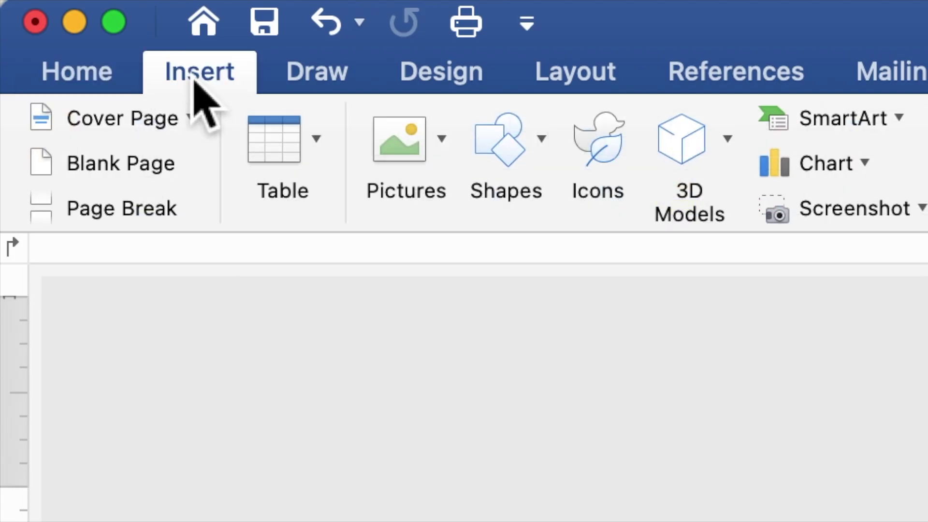
click(493, 154)
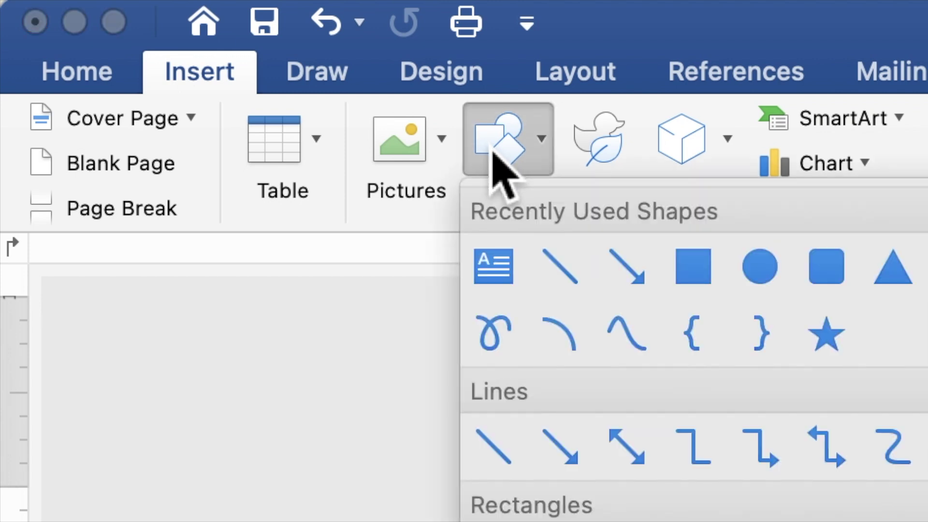
click(508, 276)
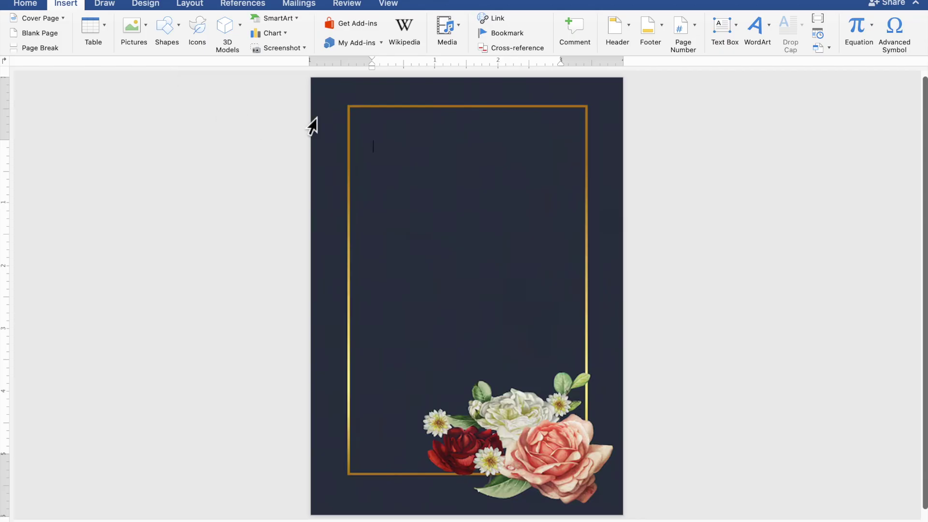
mouse_move(319, 97)
mouse_down()
mouse_move(345, 141)
mouse_move(623, 350)
mouse_up()
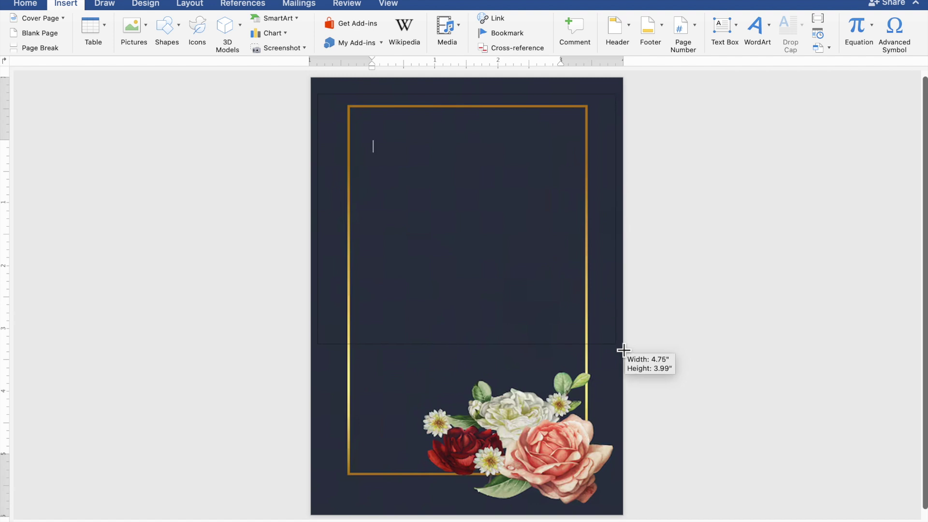
drag(624, 350, 623, 349)
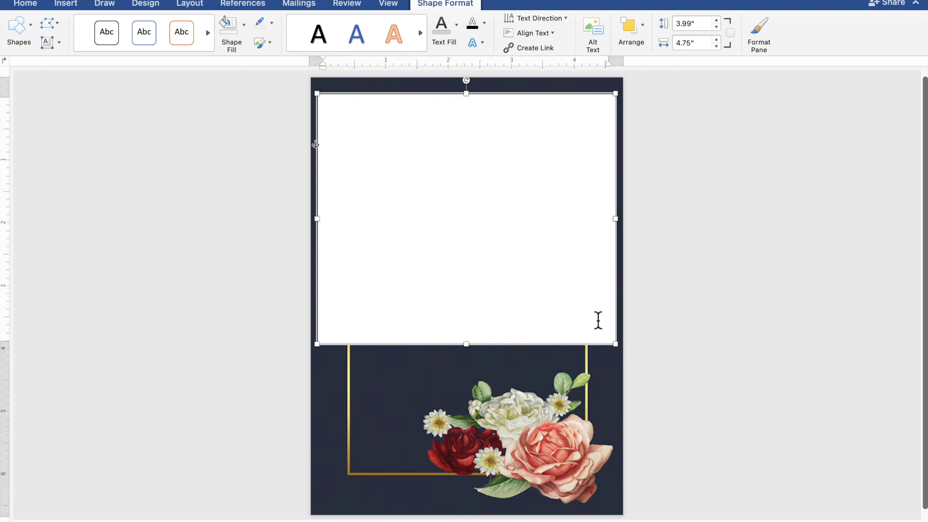
Type 'TOGETHER WITH THEIR FAMILIES' followed by the groom's full name in the text box.
scroll(598, 320, up, 2)
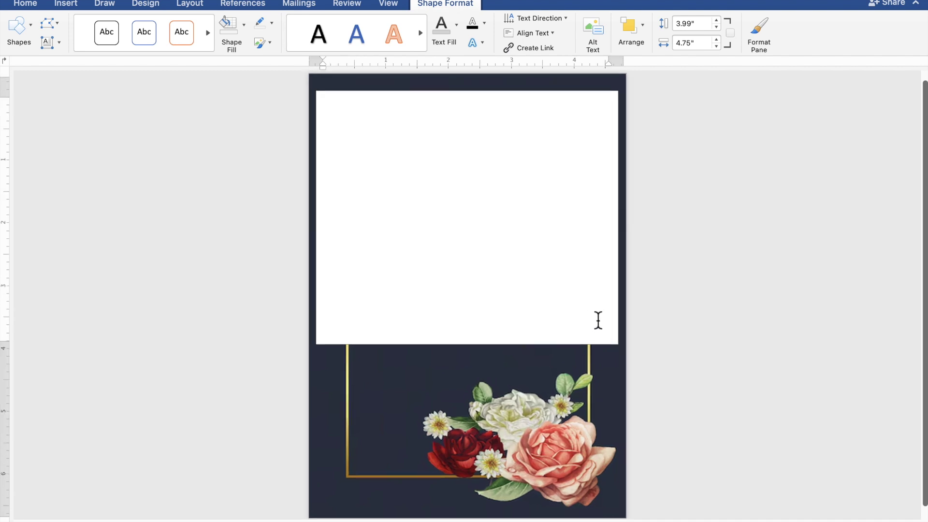
scroll(598, 321, up, 2)
scroll(598, 320, up, 2)
scroll(598, 320, up, 2)
scroll(598, 320, up, 1)
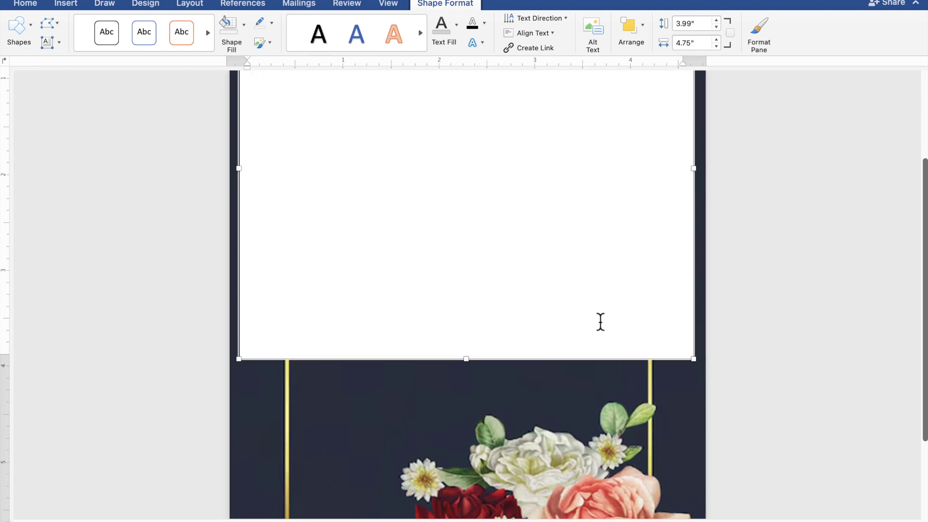
scroll(601, 322, up, 1)
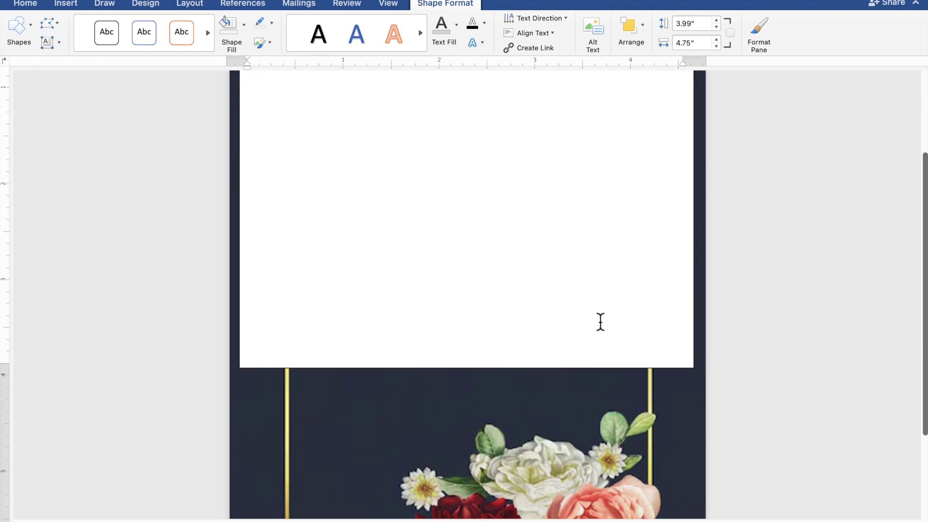
scroll(601, 322, up, 5)
scroll(601, 322, up, 2)
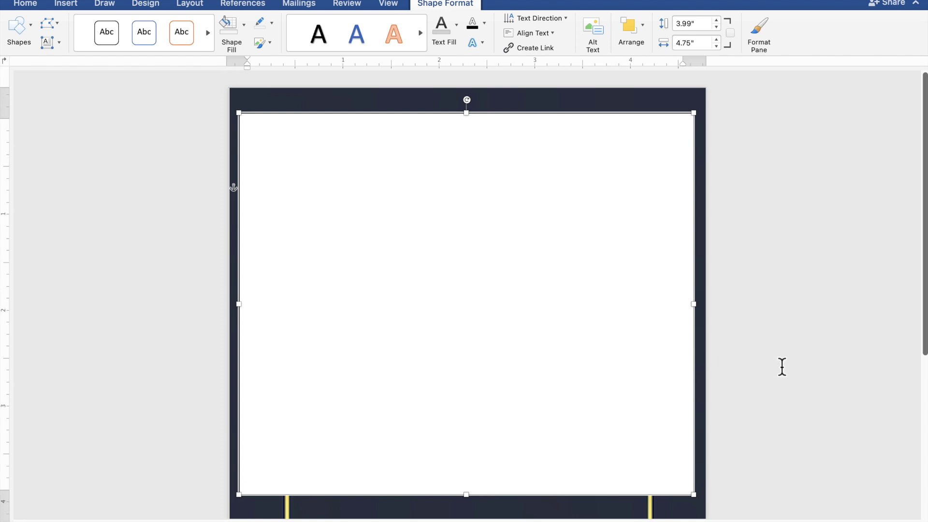
text(TOGETHER)
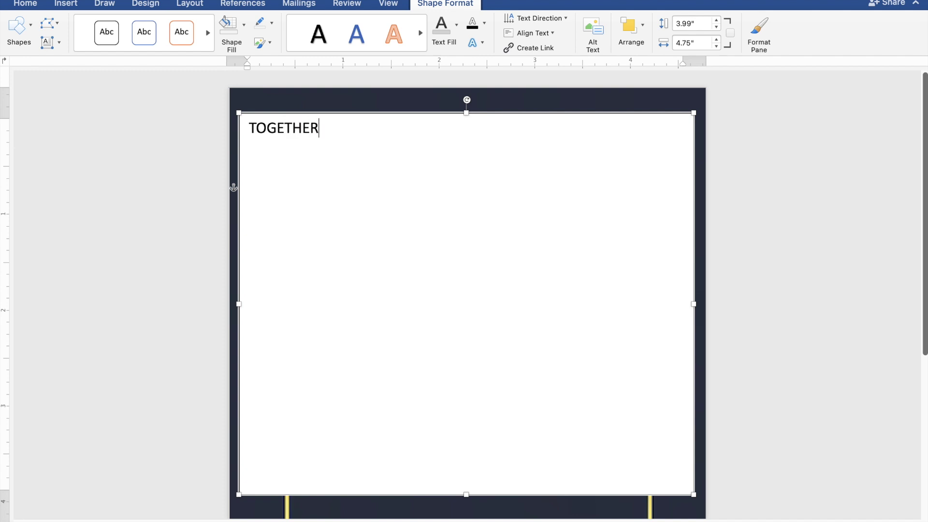
text( WITH T)
text(HEI)
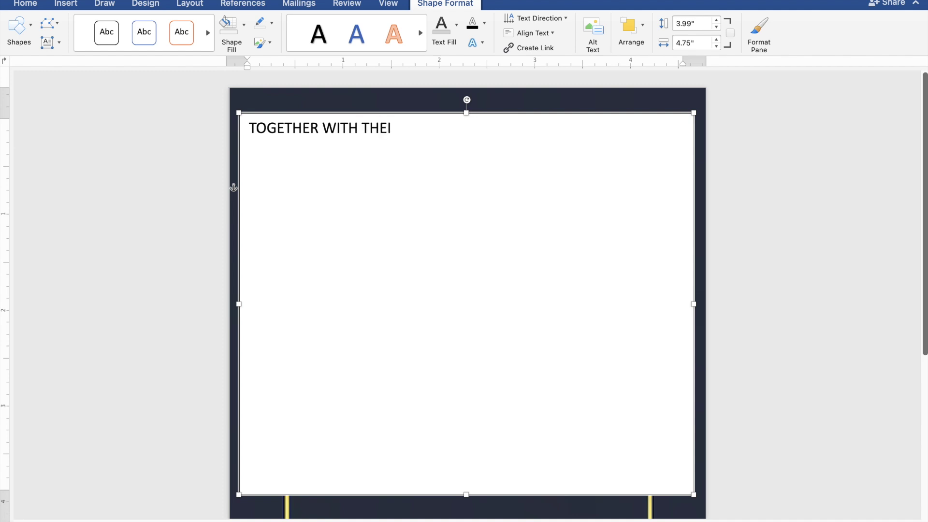
text(R FAMIL)
text(IES  )
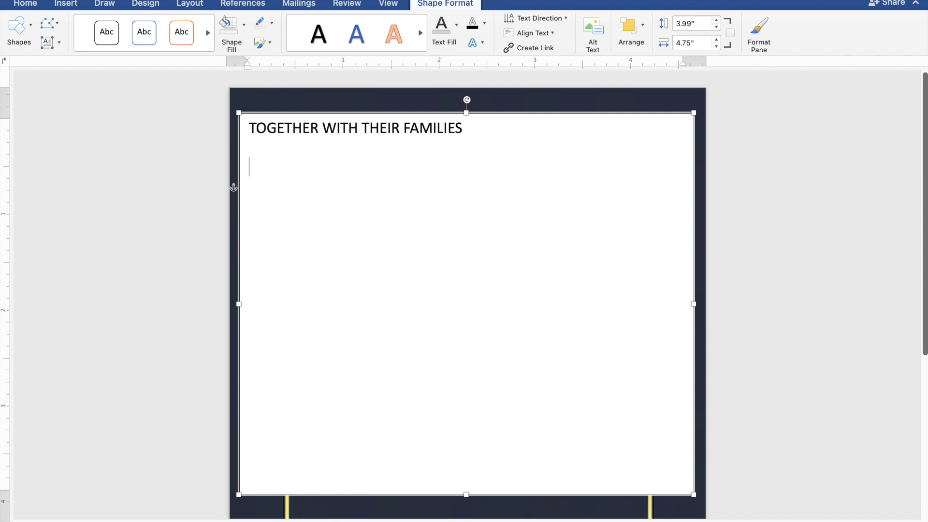
text(Ke)
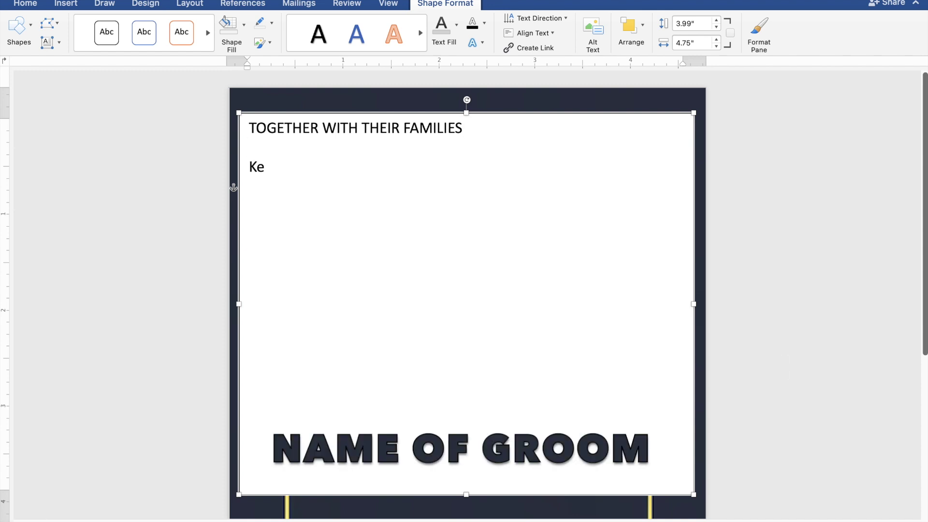
text(n Aquino)
Add 'AND' and the bride's full name on separate lines below the groom's name.
key(Return)
text(AN)
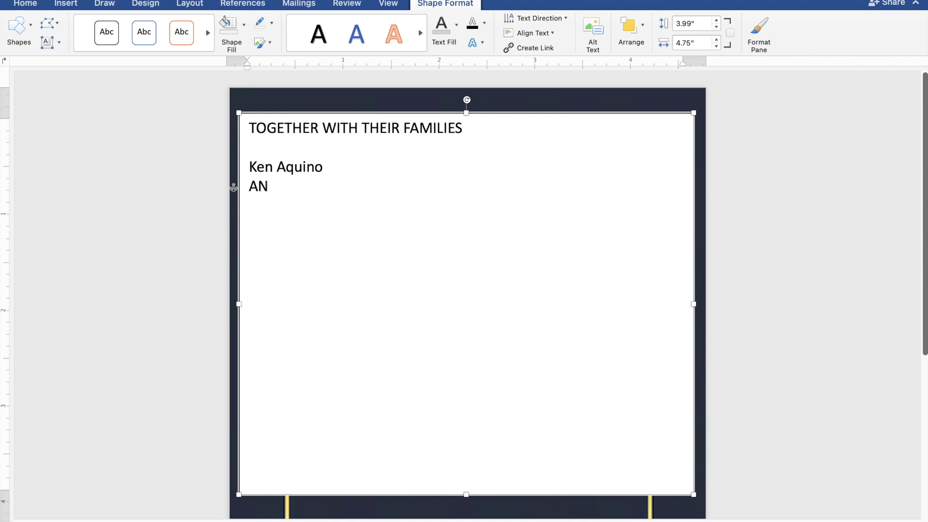
text(D)
key(Return)
text(Cassy )
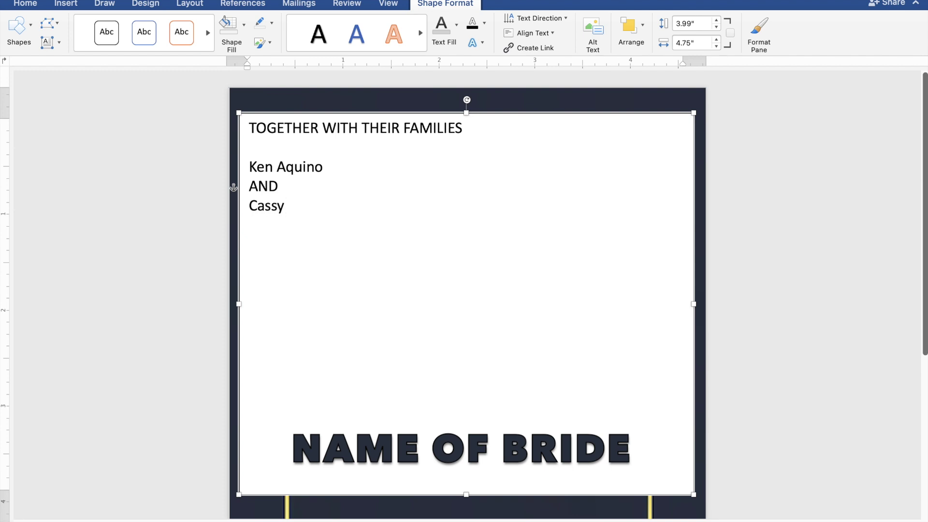
text(Sorian)
text(o)
key(Return)
Type 'REQUEST THE PLEASURE OF YOUR PRESENCE' and 'AS THEY JOYFULLY UNITE IN MARRIAGE', then begin 'SUNDAY'.
text(REQUEST THE PLEA)
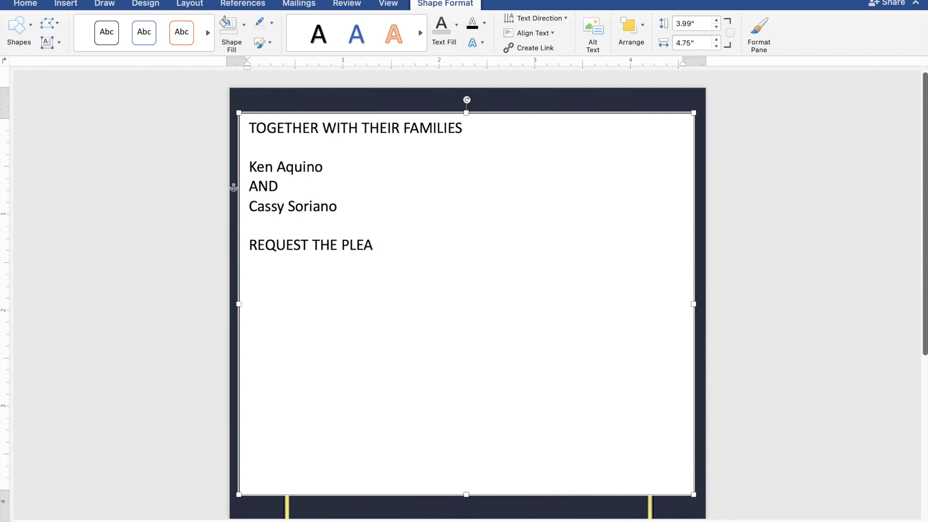
text(SURE OF YOUR )
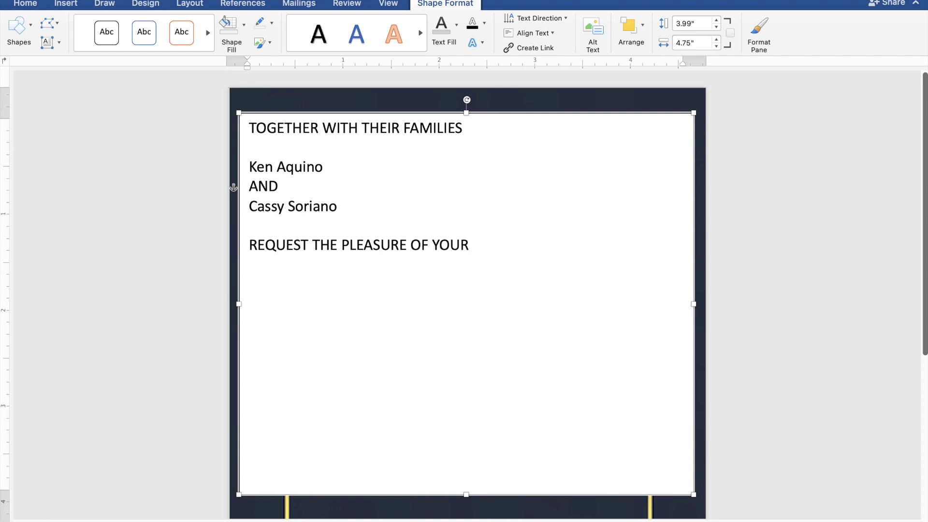
text(PR)
text(E)
text(SENCE )
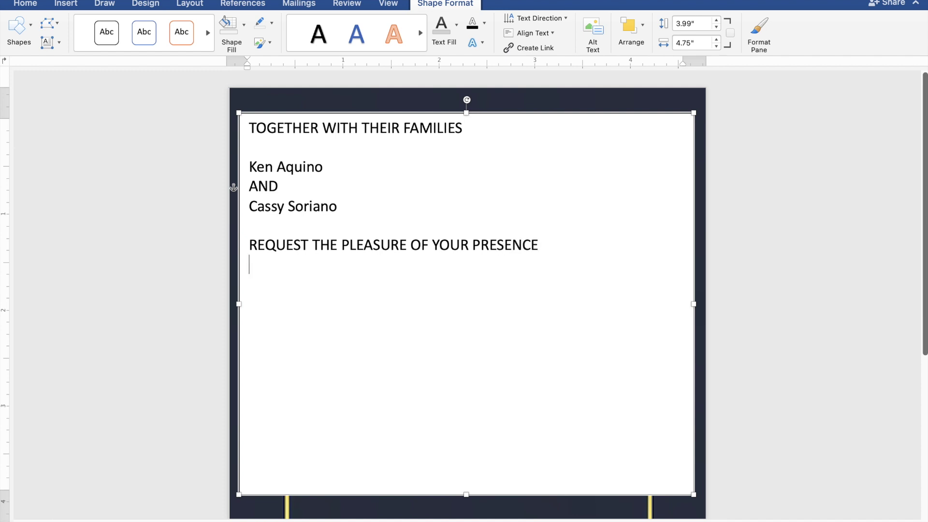
text(AS )
text(THEY)
text( J)
text(OYFULLY )
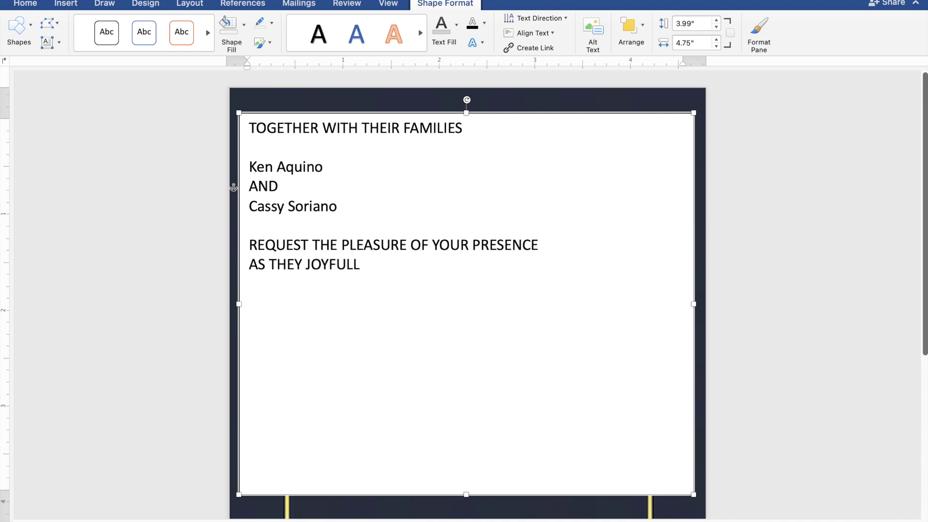
text(UNITE IN)
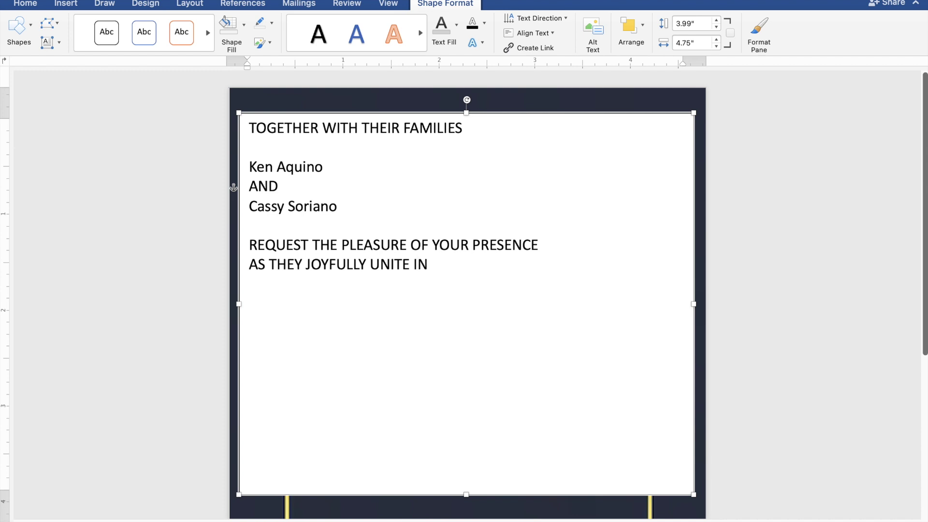
text( MARRIAGE)
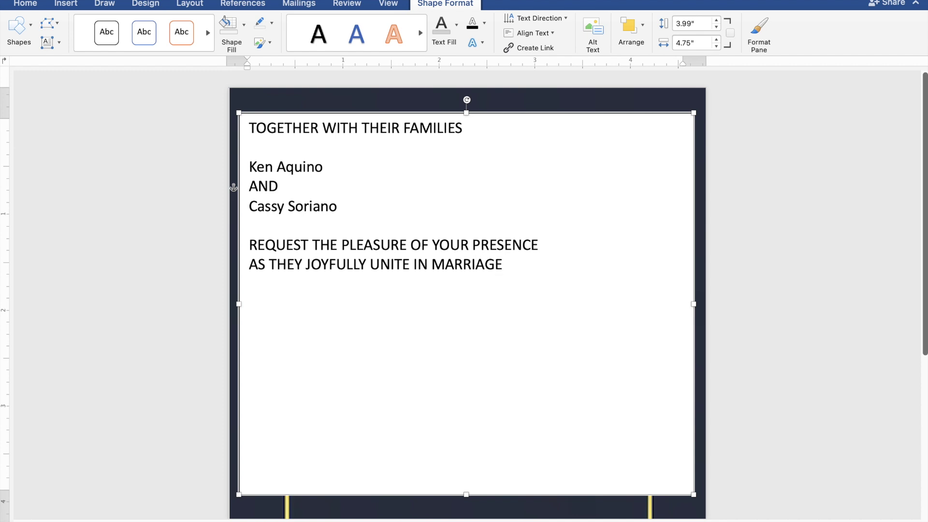
key(Return)
text(SUN)
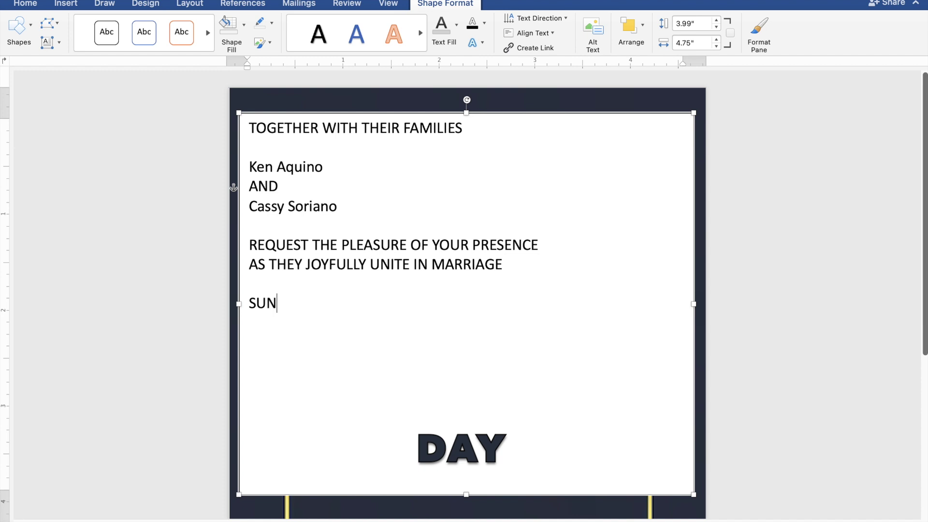
text(DAY)
Add OCTOBER 27, 2024, 10:00 IN THE MORNING, ST. THOMAS AQUINAS PARISH, MANGALDAN, PANGASINAN and 'Reception to follow'.
key(Return)
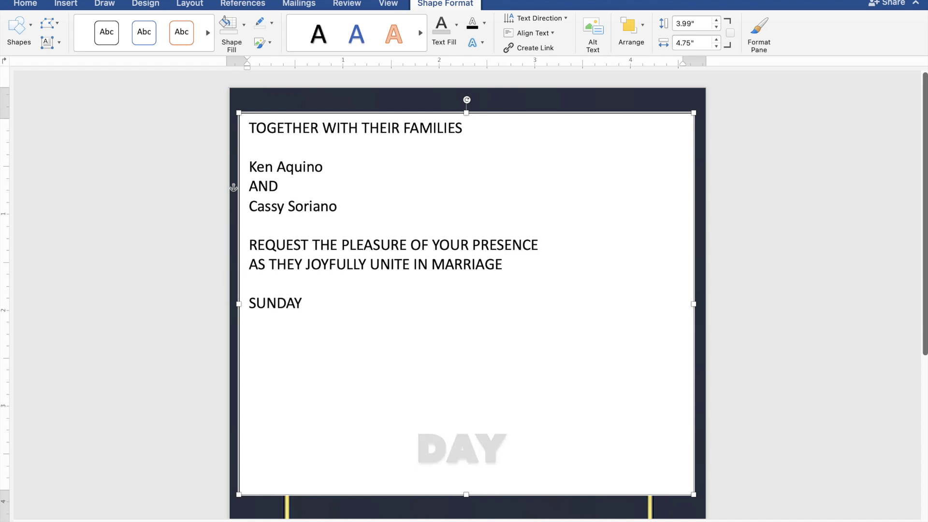
text(O)
text(C)
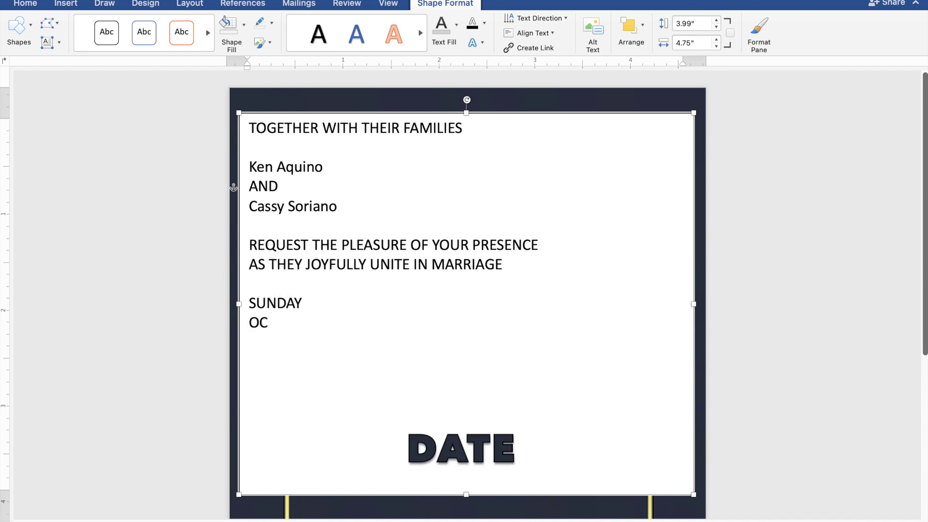
text(TOBER 27, 2024)
key(Return)
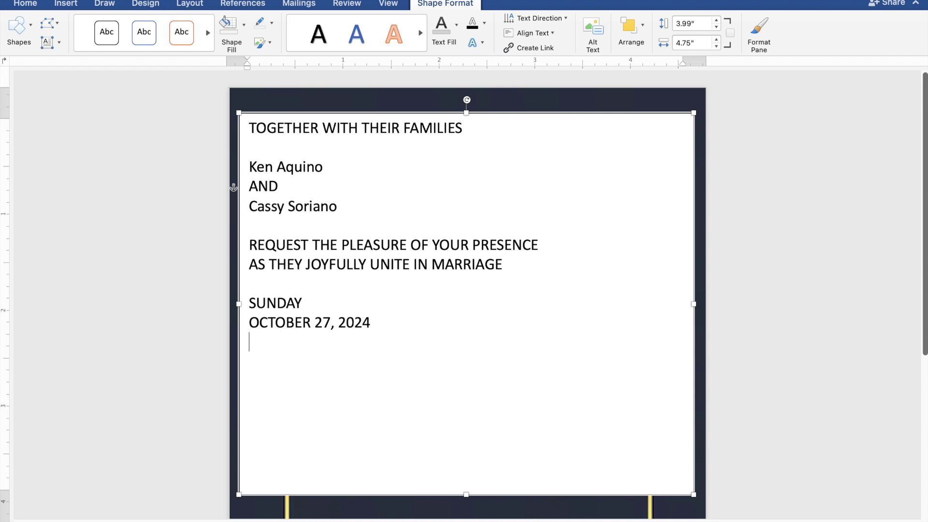
text(1)
text(0:)
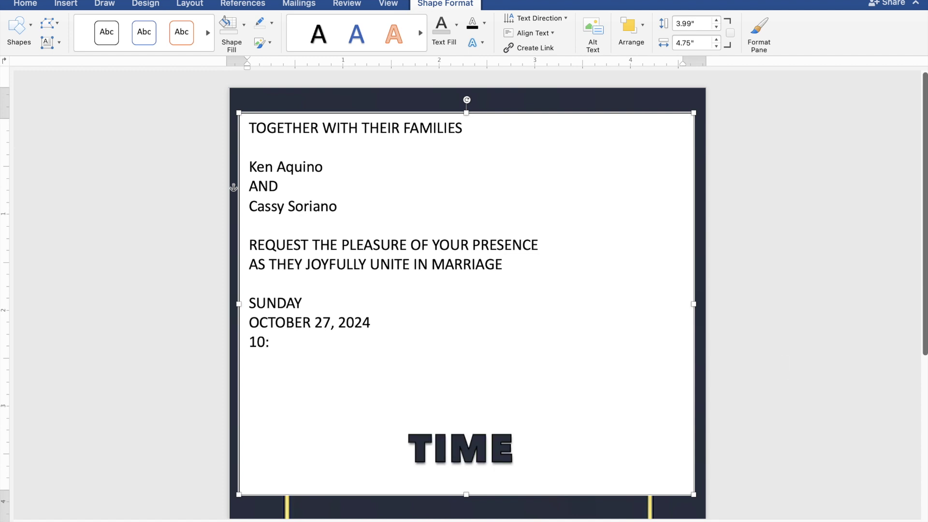
text(00 )
text(IN )
text(THE )
text(MO)
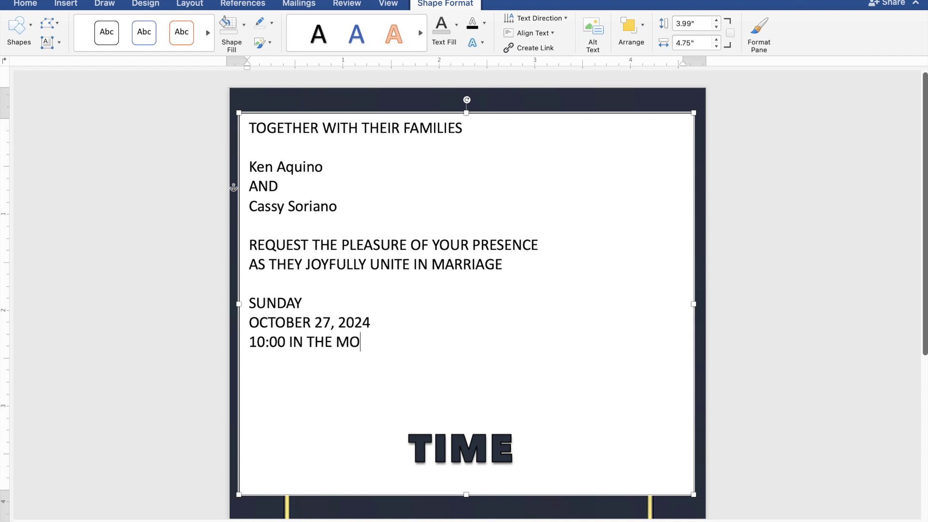
text(RNI)
text(NG )
text(S)
text(T.)
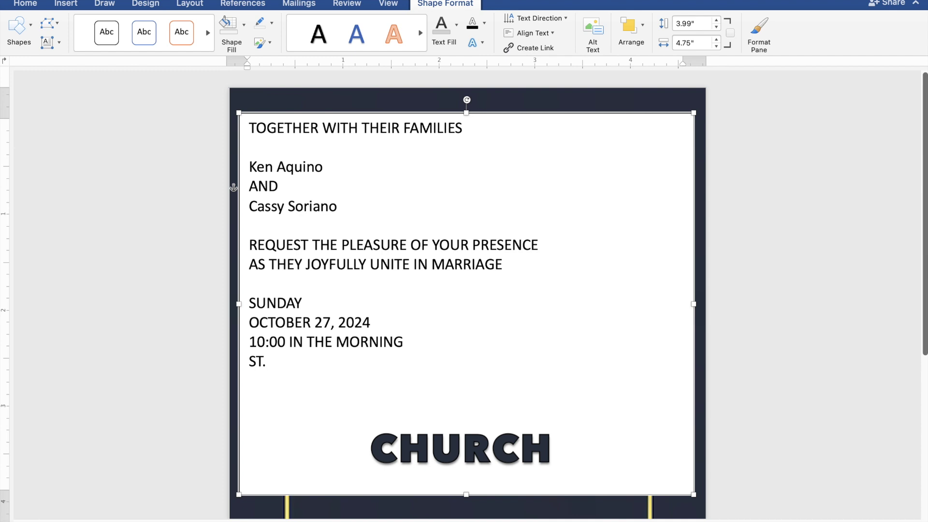
text( THOMAS)
text( AQ)
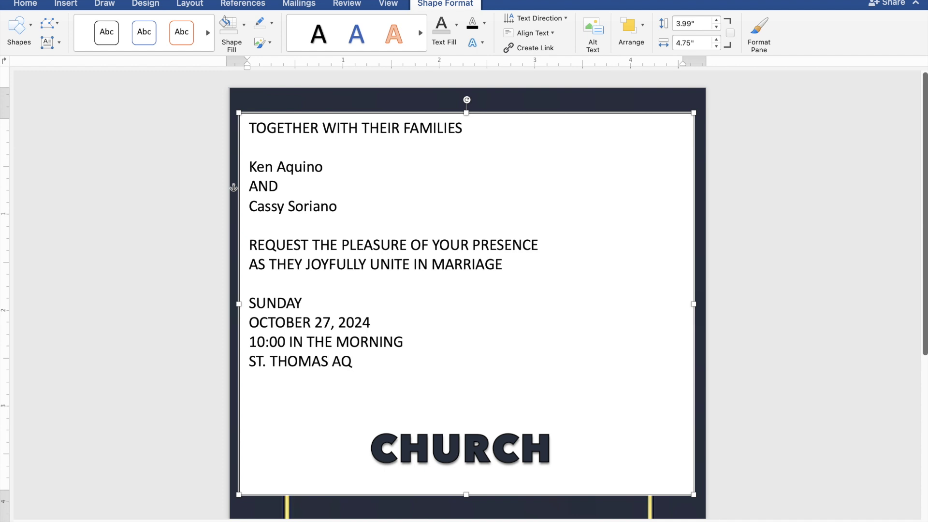
text(UINAS PARI)
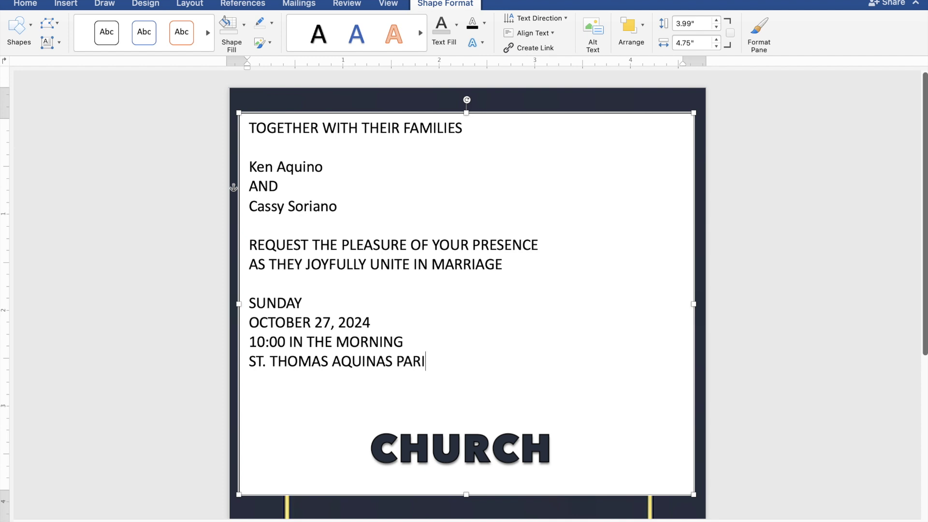
text(SH )
text(MANGAL)
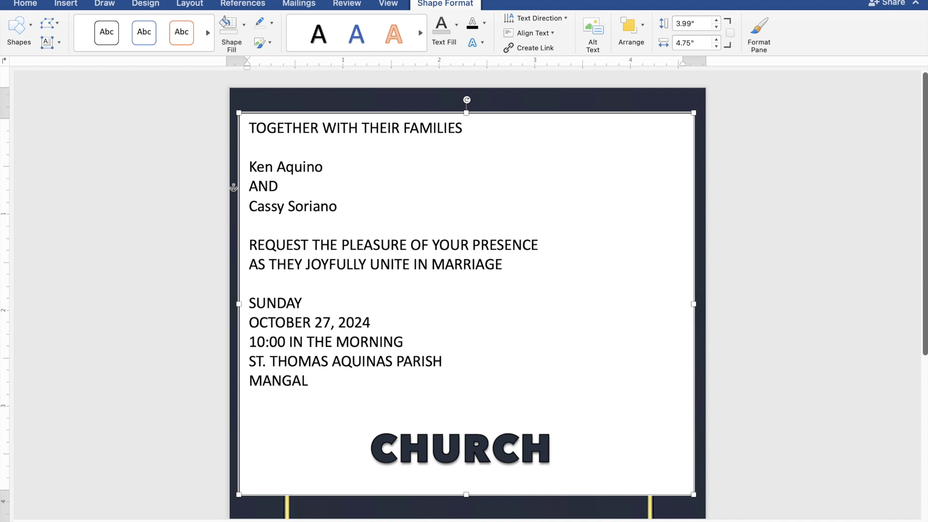
text(DAN, )
text(PANGA)
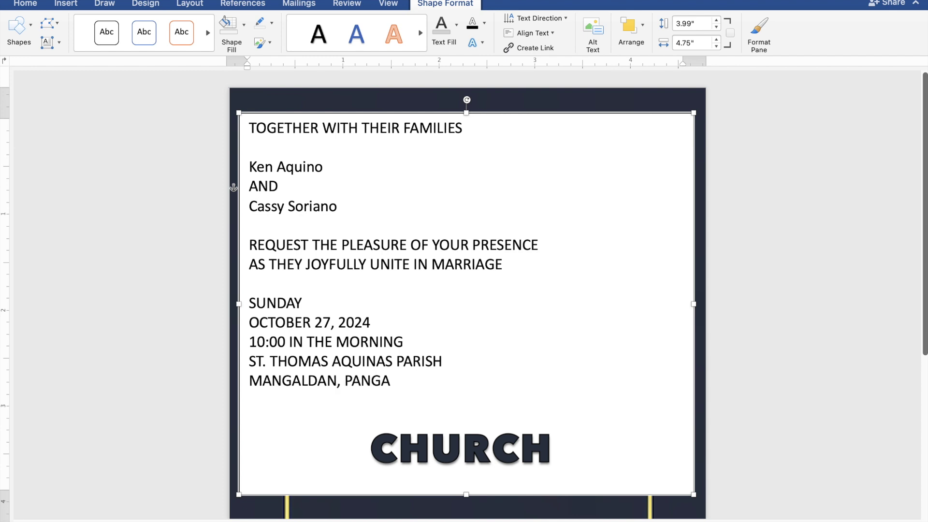
text(SIN)
text(AN)
key(Return)
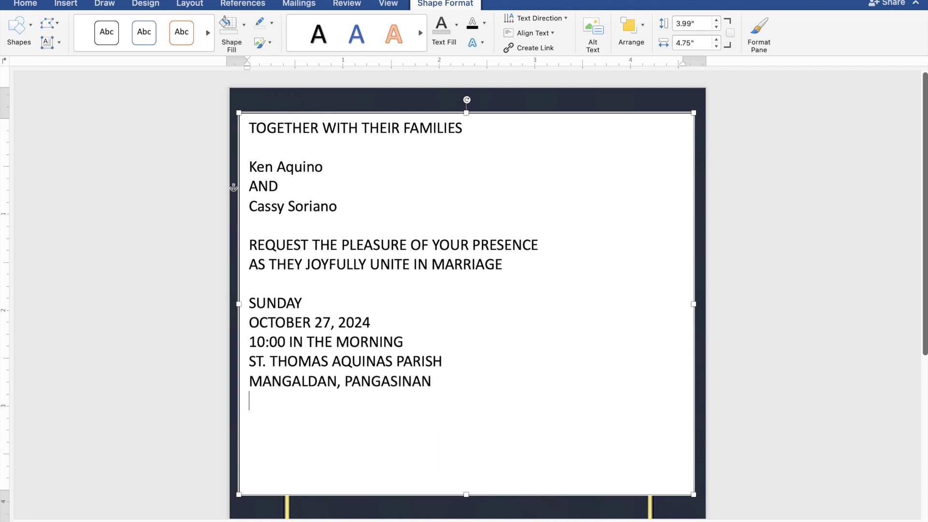
text(R)
text(eception t)
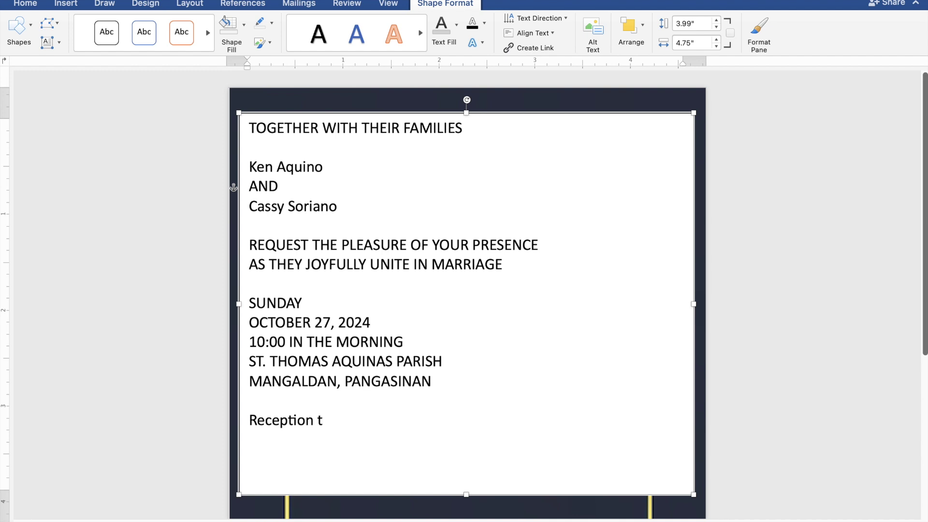
text(o foll)
text(ow)
mouse_move(378, 428)
mouse_down()
mouse_move(276, 251)
mouse_move(250, 134)
mouse_up()
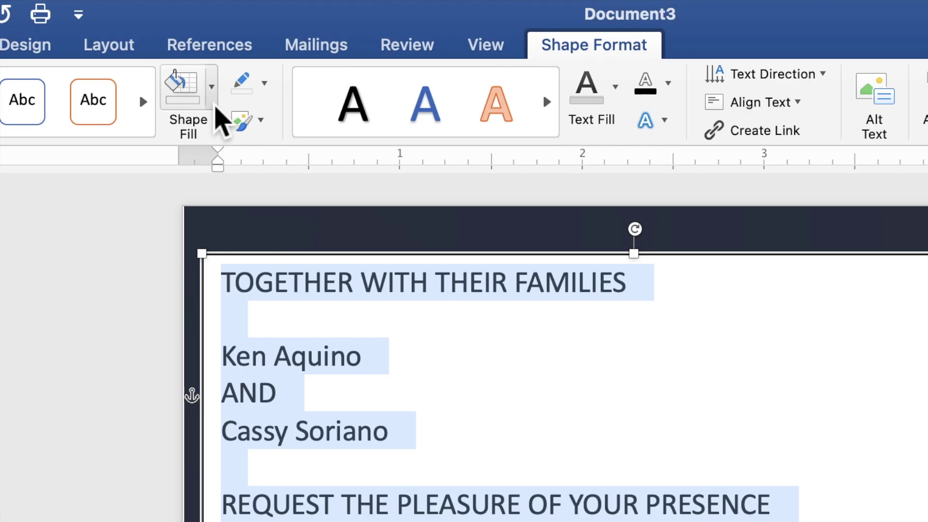
Give the text box no fill and no outline, and color the invitation text light white.
click(245, 33)
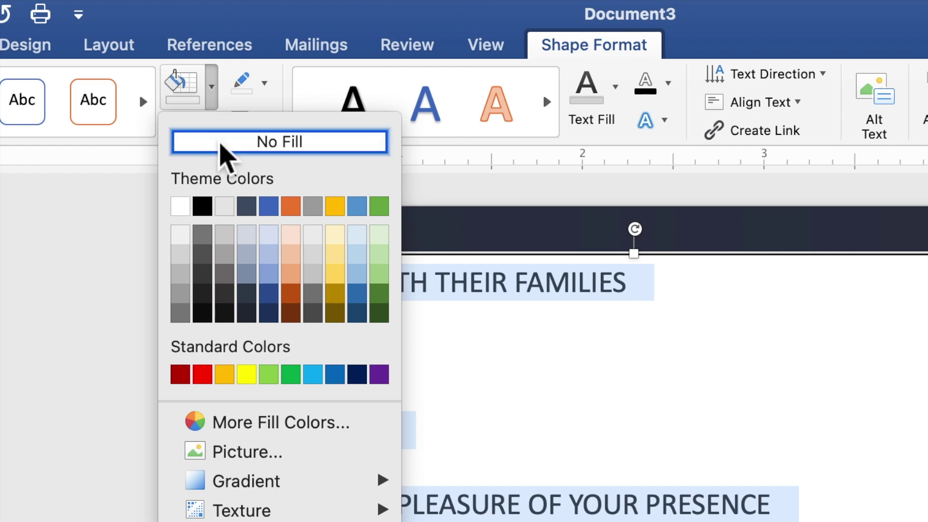
click(221, 144)
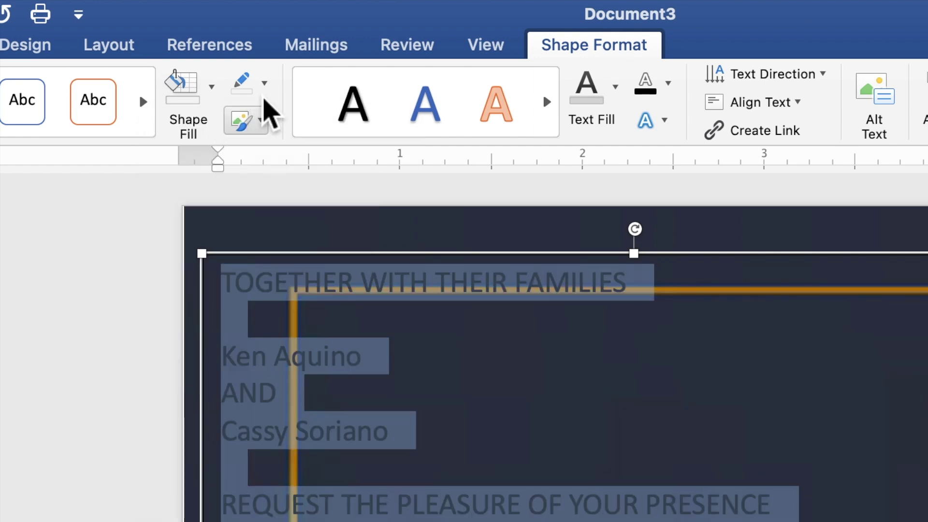
click(266, 88)
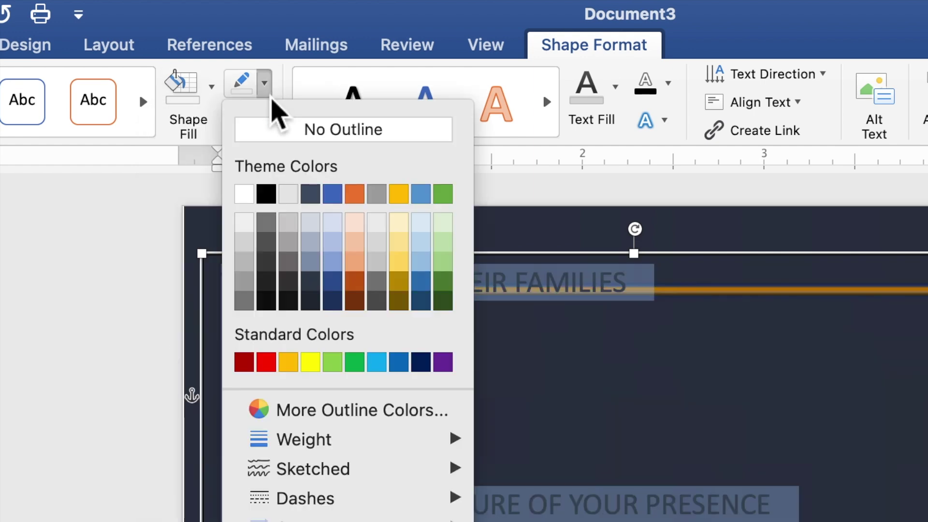
click(282, 135)
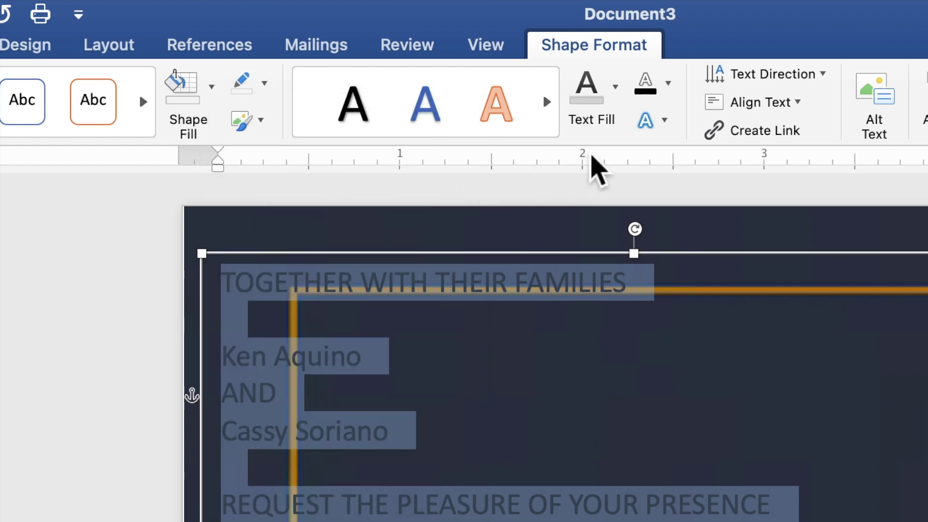
click(616, 99)
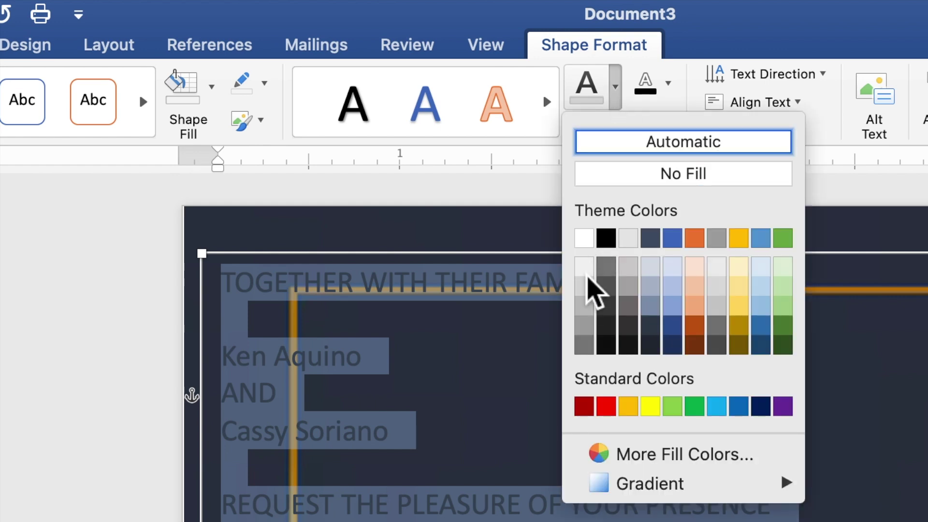
click(585, 287)
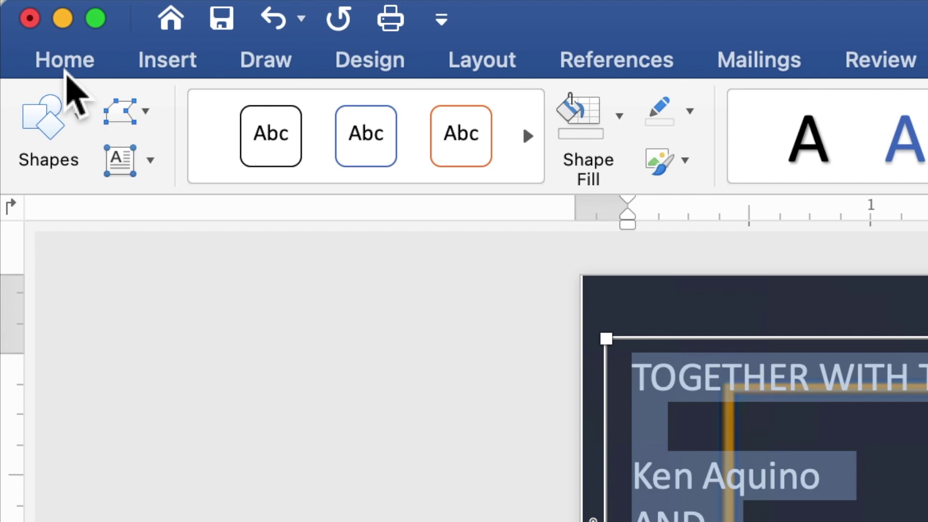
Set all the invitation text to 10 pt Times New Roman and center it.
click(67, 72)
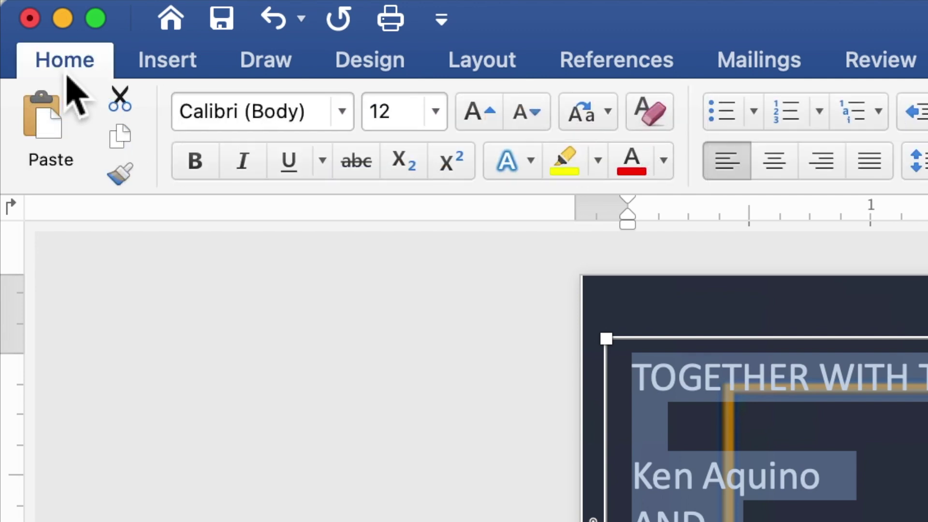
click(343, 124)
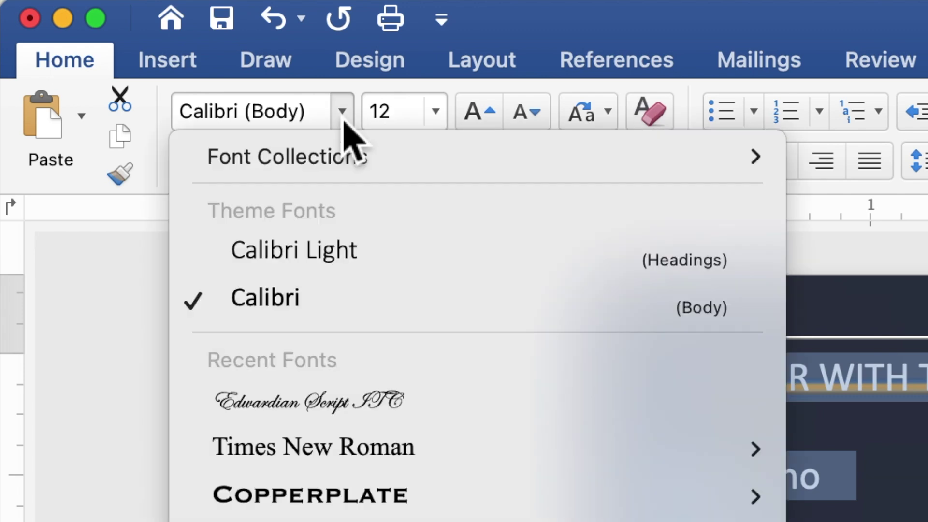
mouse_move(314, 448)
click(356, 457)
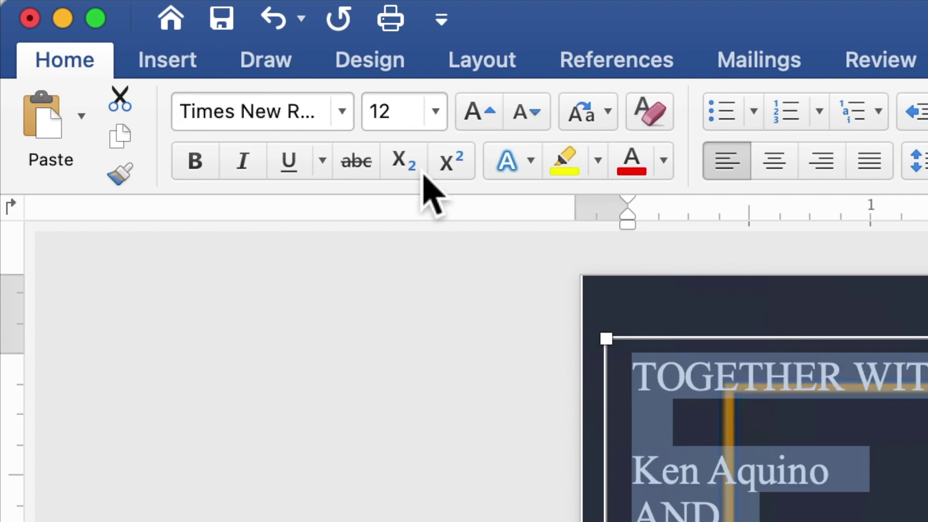
drag(392, 127, 372, 125)
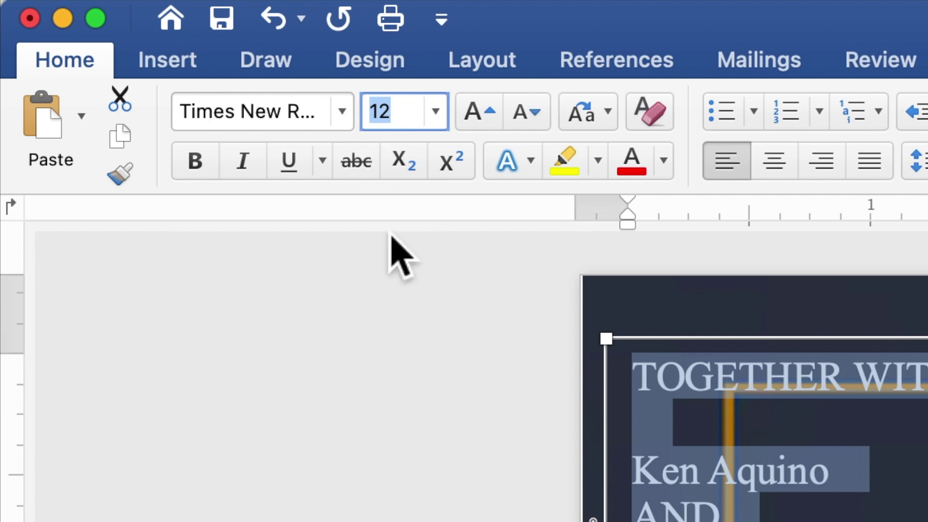
text(10)
key(Return)
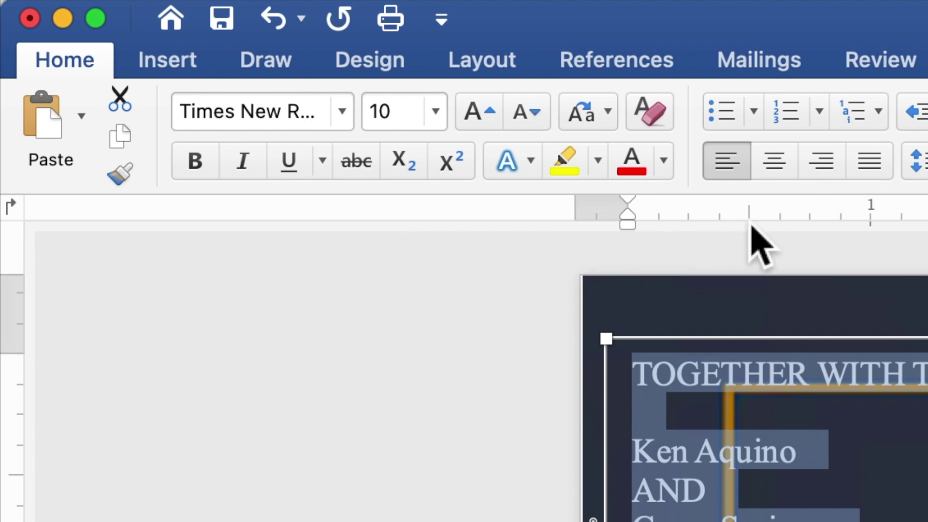
click(782, 166)
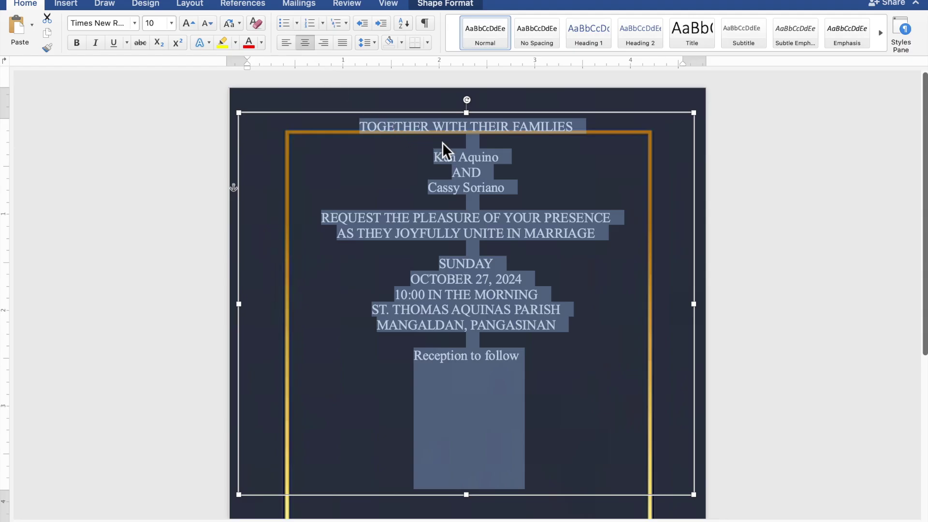
drag(500, 162, 440, 164)
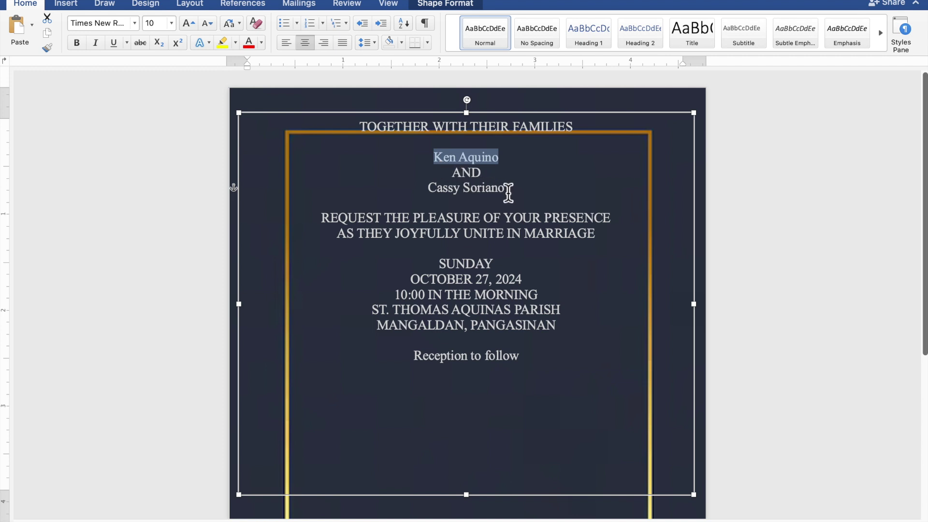
Format both names and 'Reception to follow' in 20 pt Edwardian Script ITC.
drag(506, 189, 433, 189)
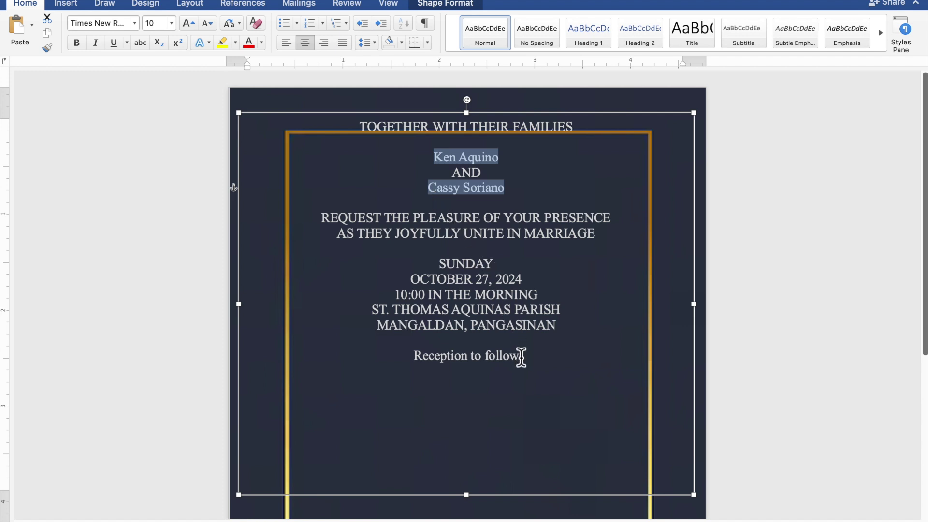
super+click(438, 357)
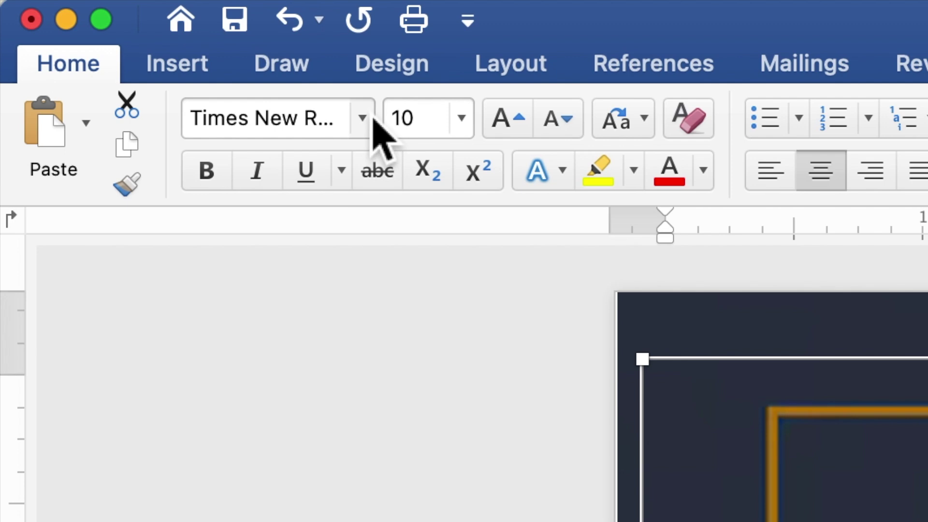
click(374, 120)
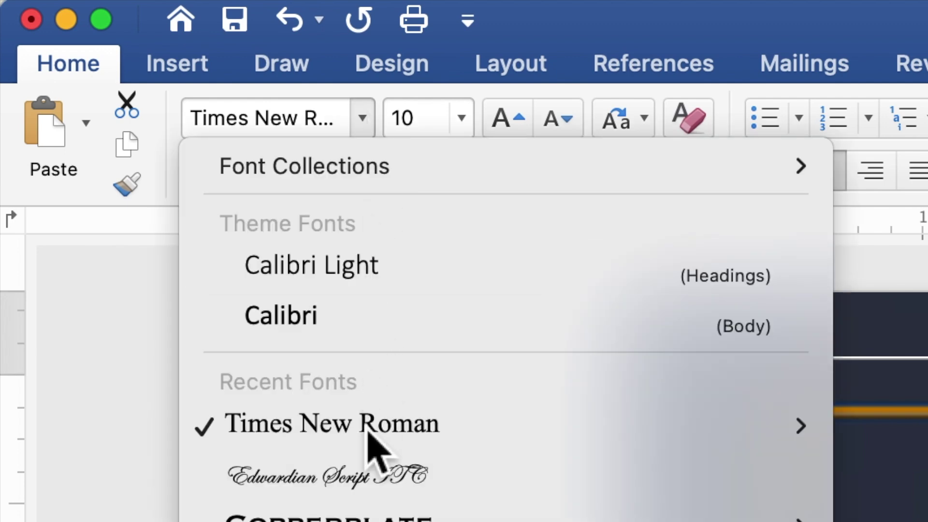
click(363, 476)
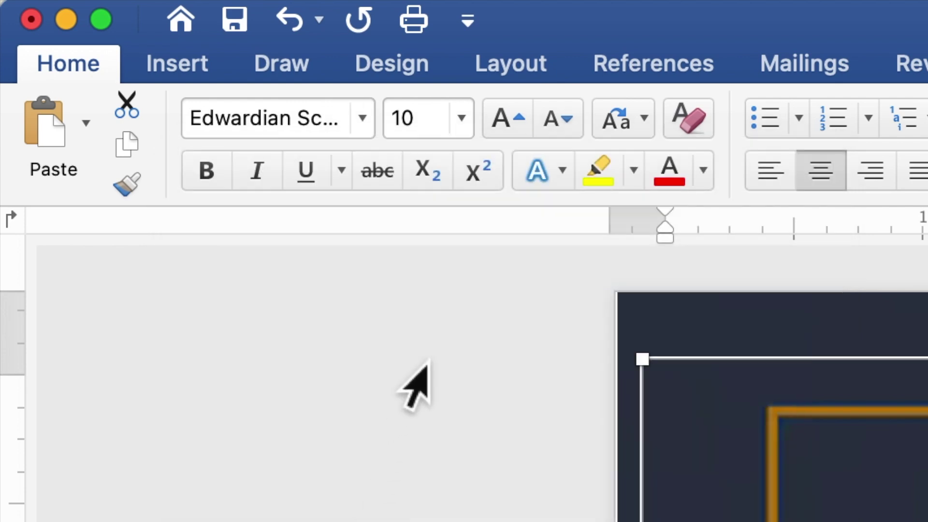
click(432, 127)
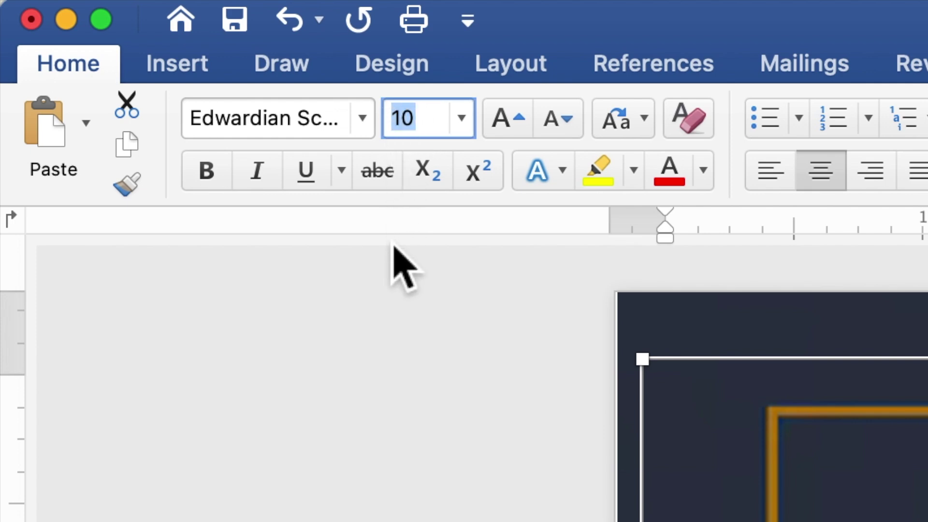
text(20)
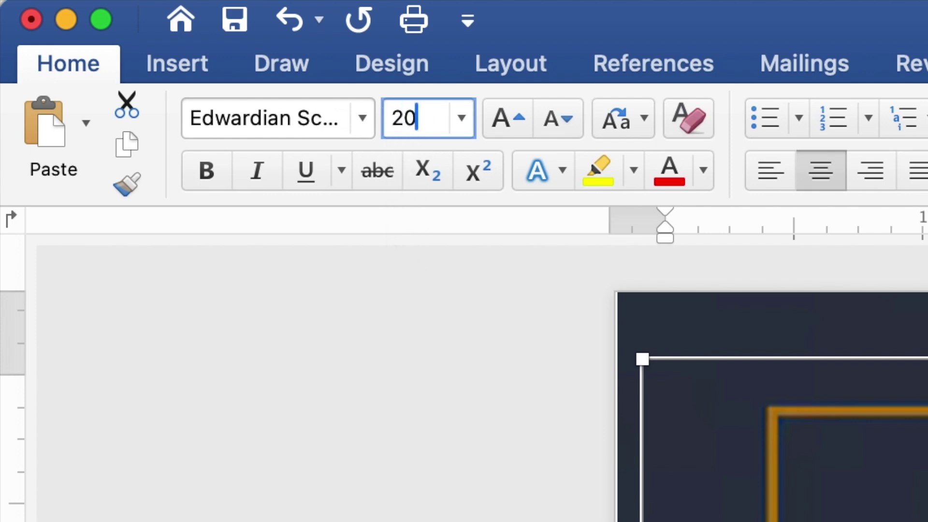
key(Return)
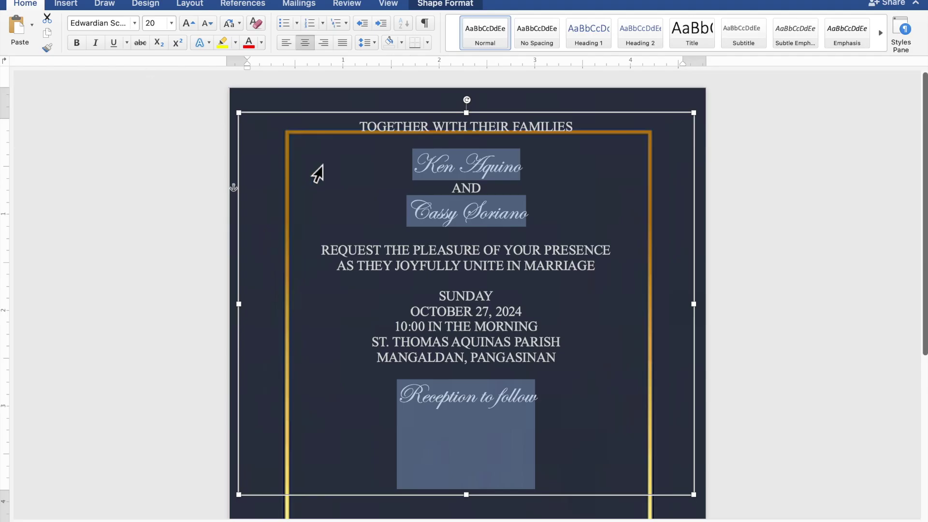
Select both couple's name lines and set their font size to 40 pt.
click(529, 170)
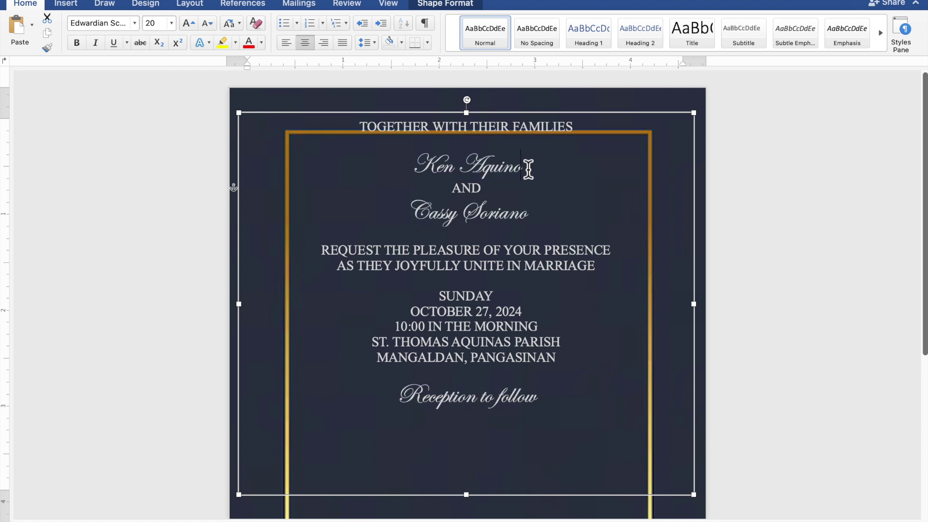
drag(529, 169, 432, 169)
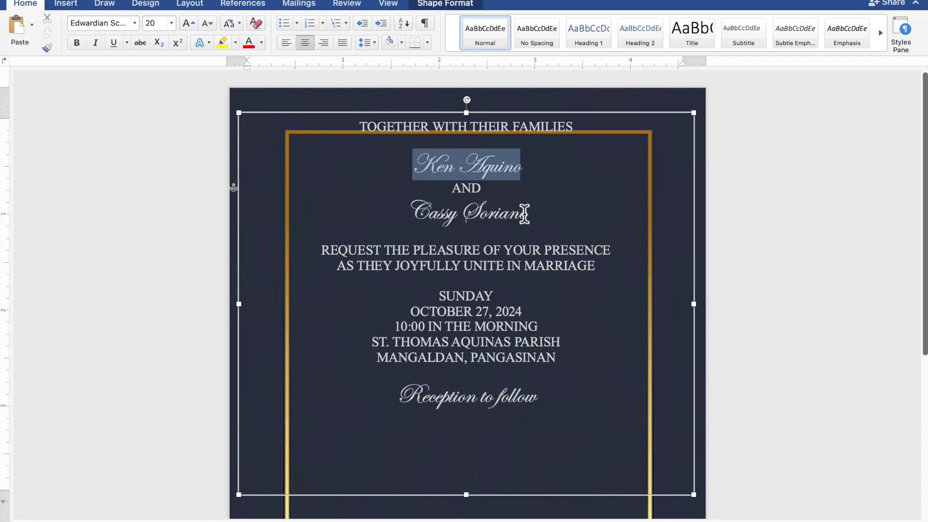
drag(532, 217, 435, 222)
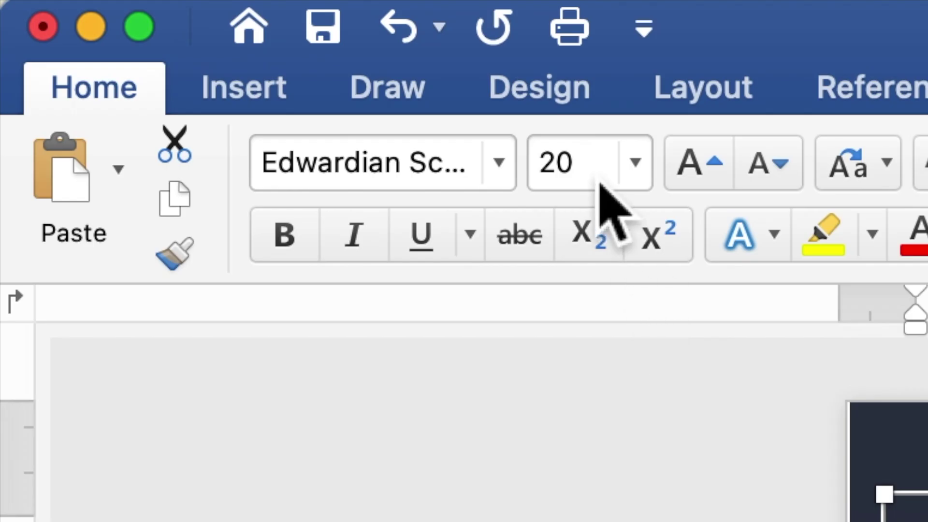
drag(599, 183, 545, 167)
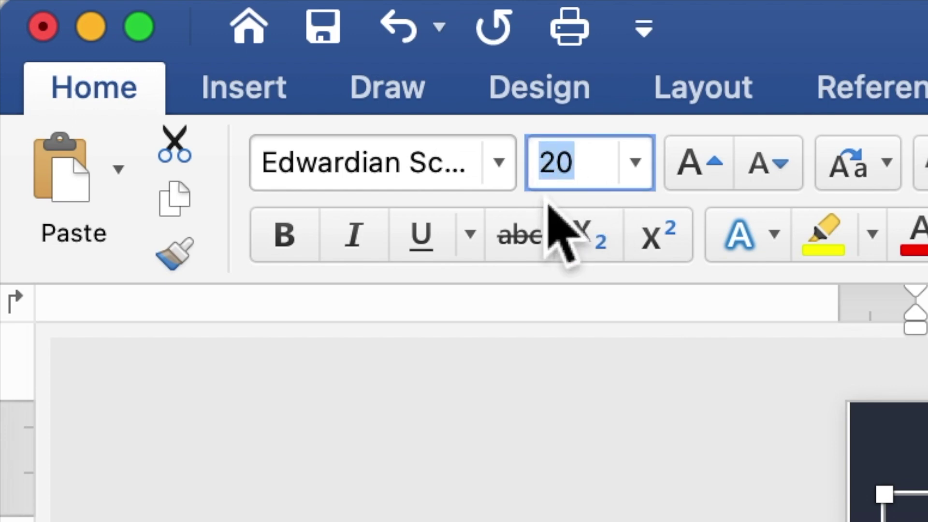
text(4)
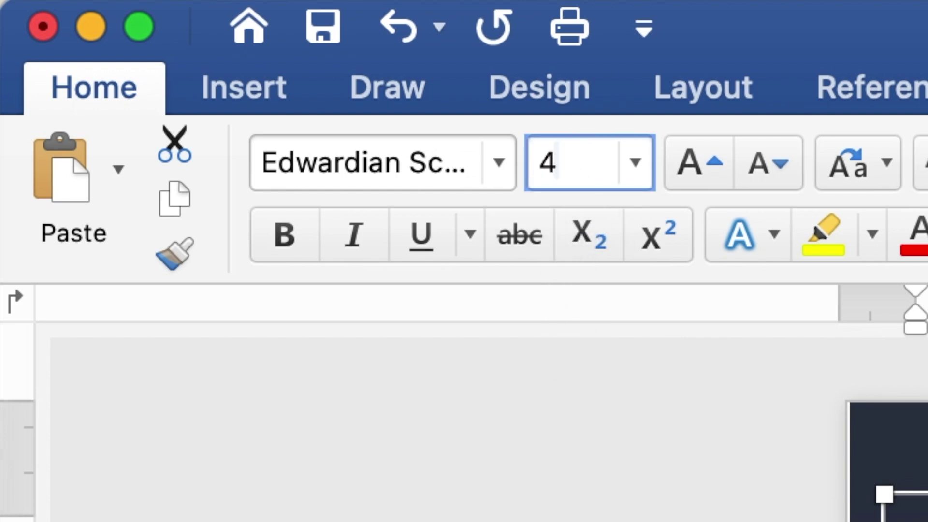
text(0)
key(Return)
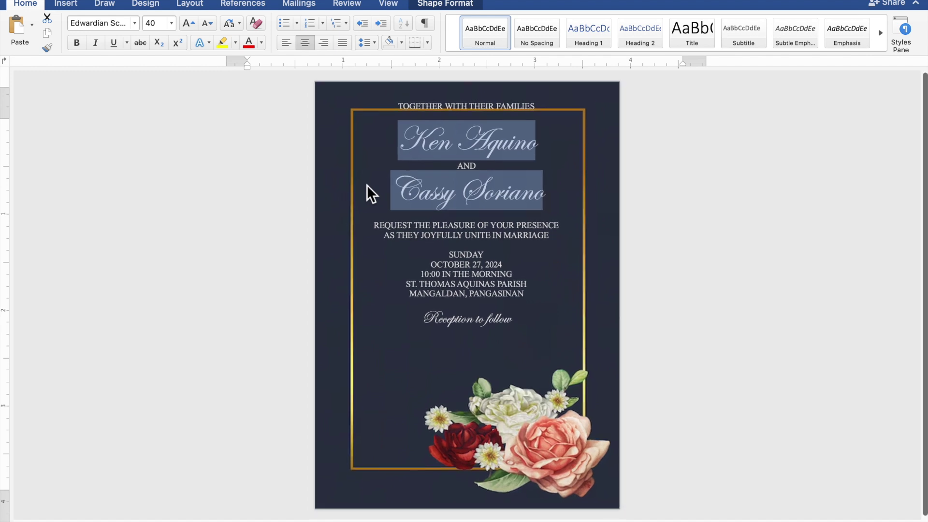
Extend the text box's bottom edge down toward the flowers.
click(367, 184)
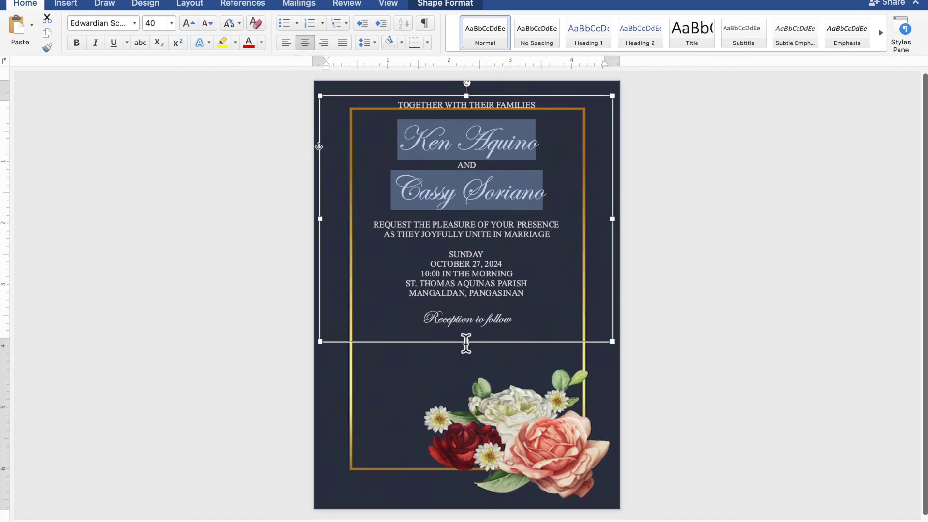
drag(476, 366, 476, 392)
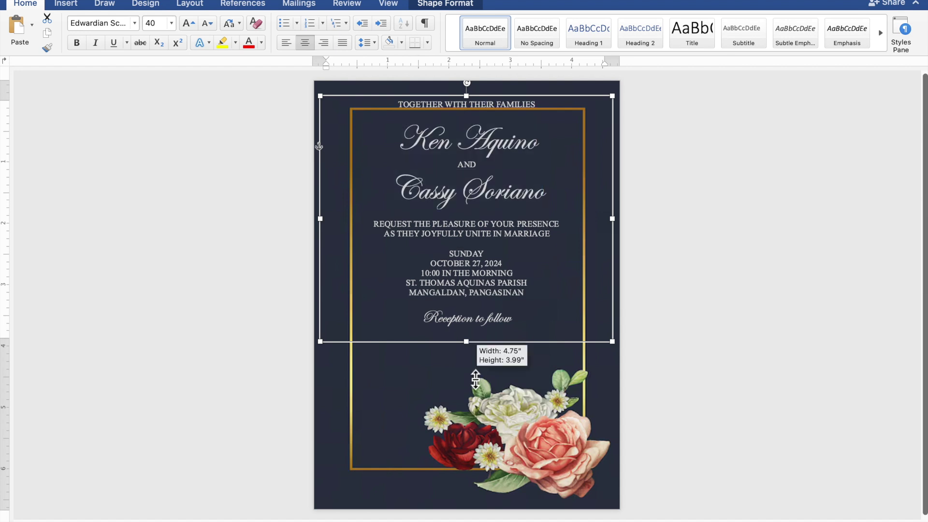
drag(475, 394, 476, 390)
Add blank lines above the REQUEST line and below the top line to space the text groups.
click(488, 224)
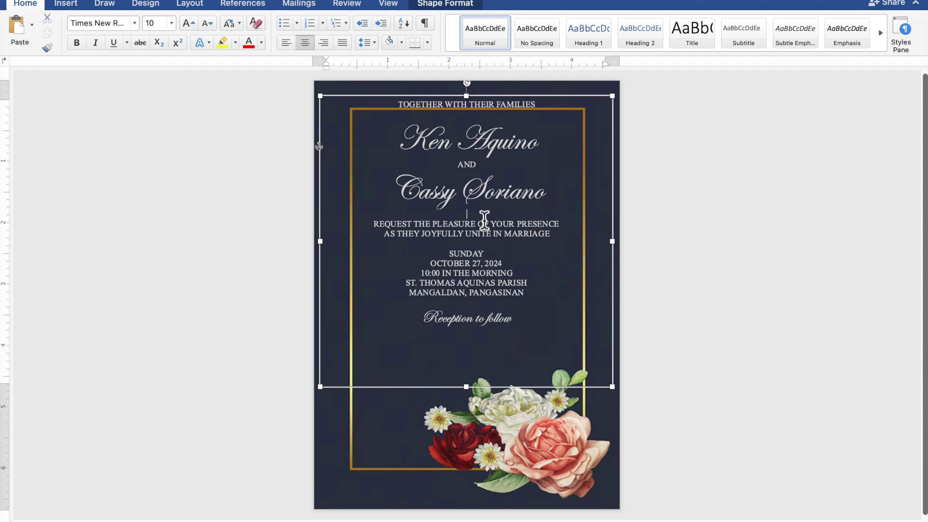
key(Return)
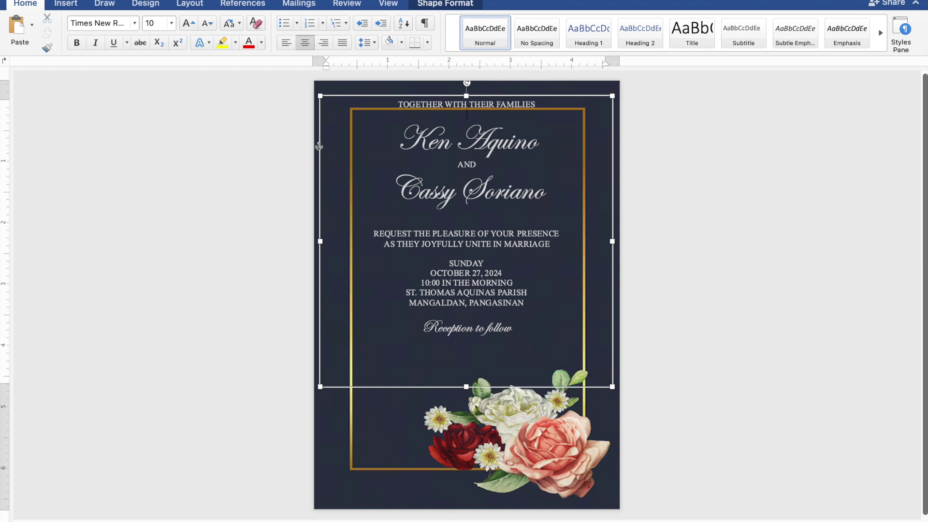
key(Return)
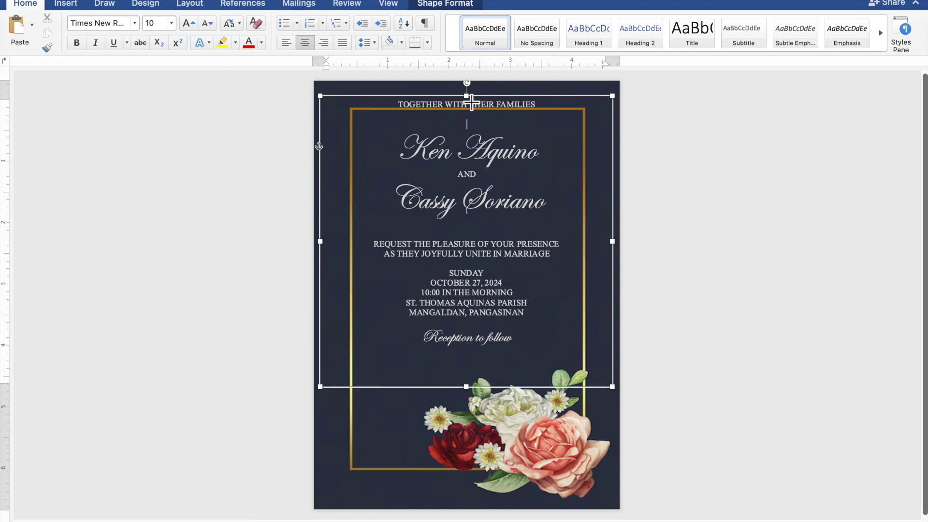
Lower the text box's top edge so the 4.42"-tall box sits inside the gold frame.
drag(476, 119, 476, 124)
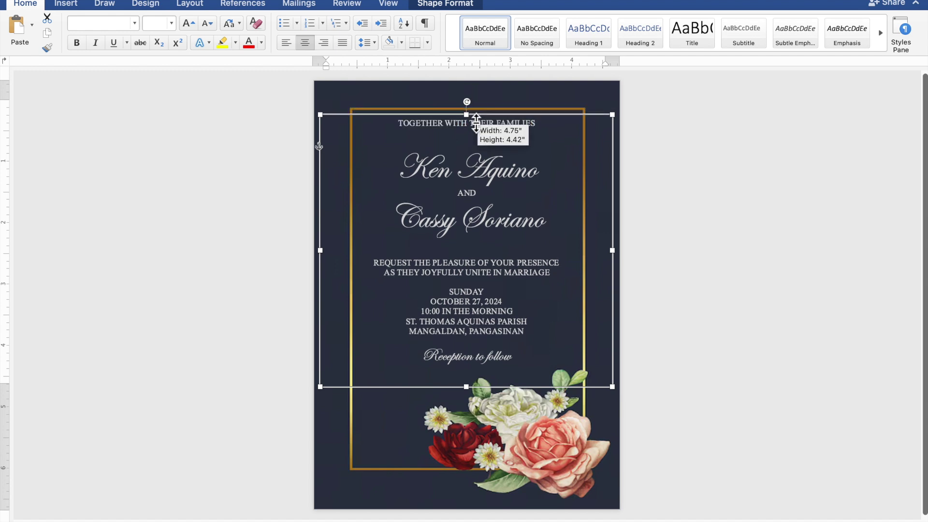
drag(476, 124, 471, 115)
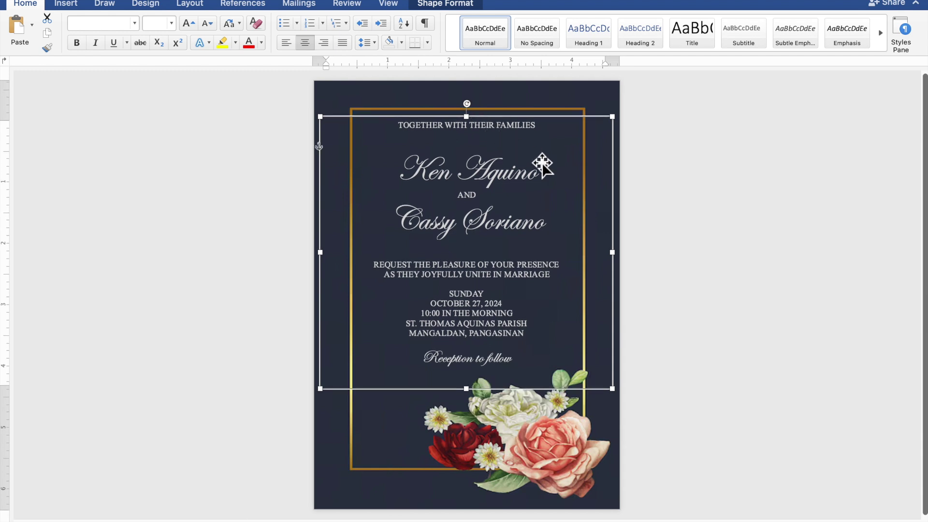
click(776, 234)
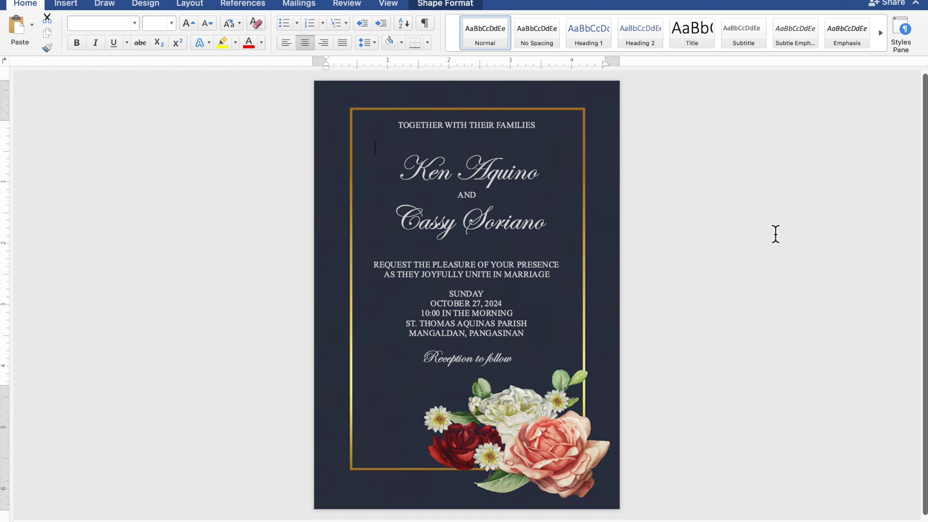